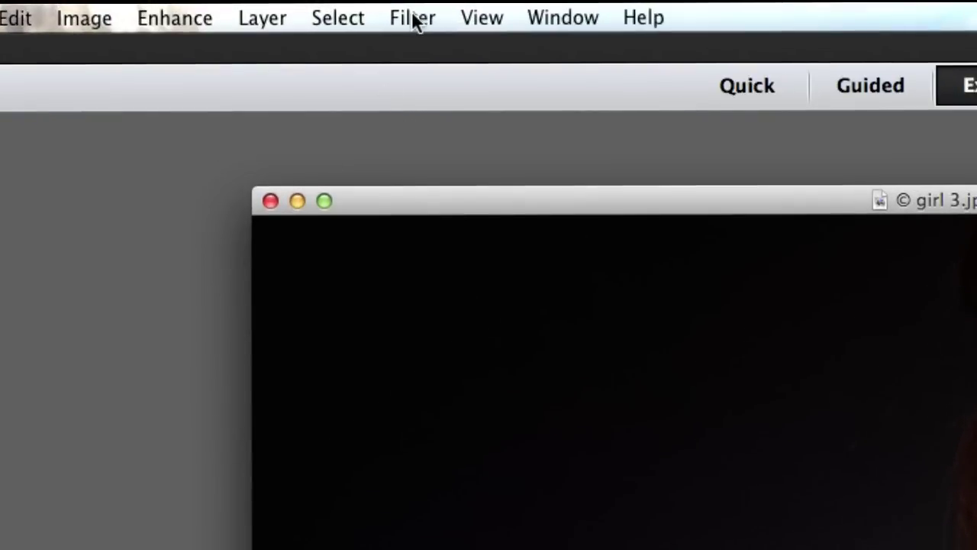
# Open the portrait in Filter > Distort > Liquify and enlarge the brush size
pyautogui.click(413, 17)
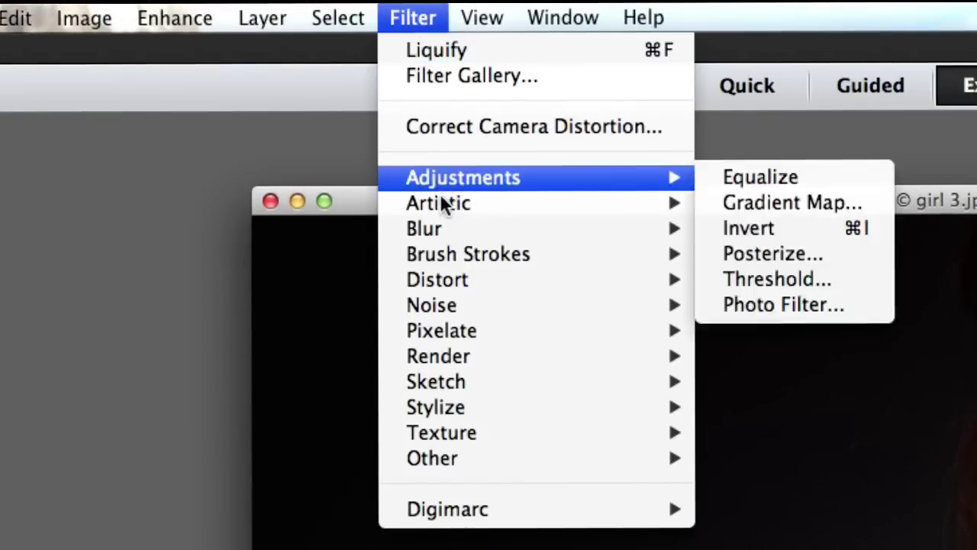
pyautogui.moveTo(445, 277)
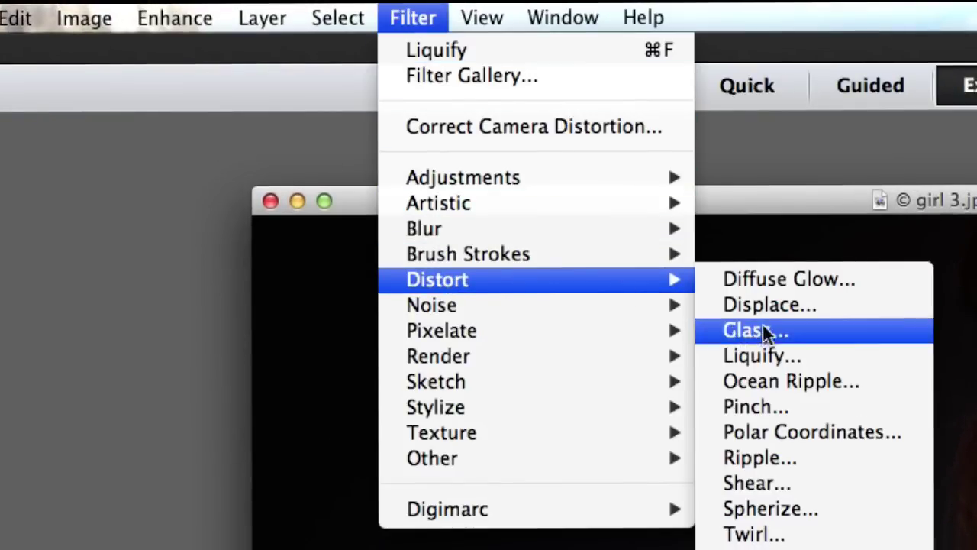
pyautogui.click(763, 357)
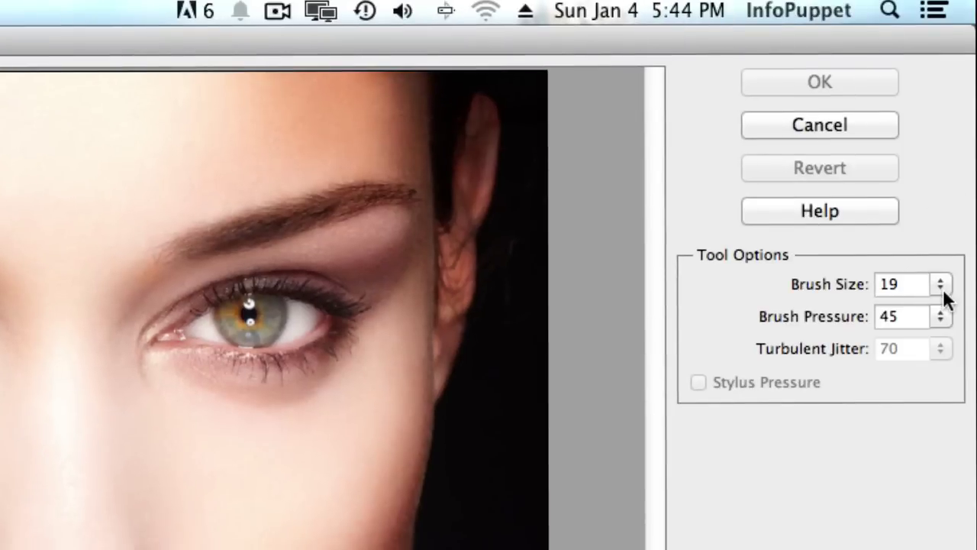
pyautogui.click(942, 290)
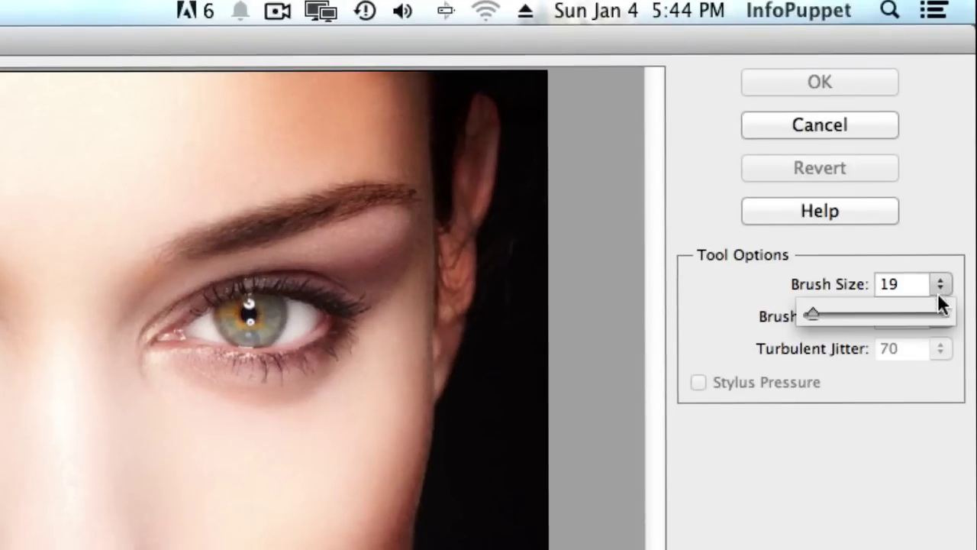
pyautogui.moveTo(826, 312); pyautogui.dragTo(894, 315)
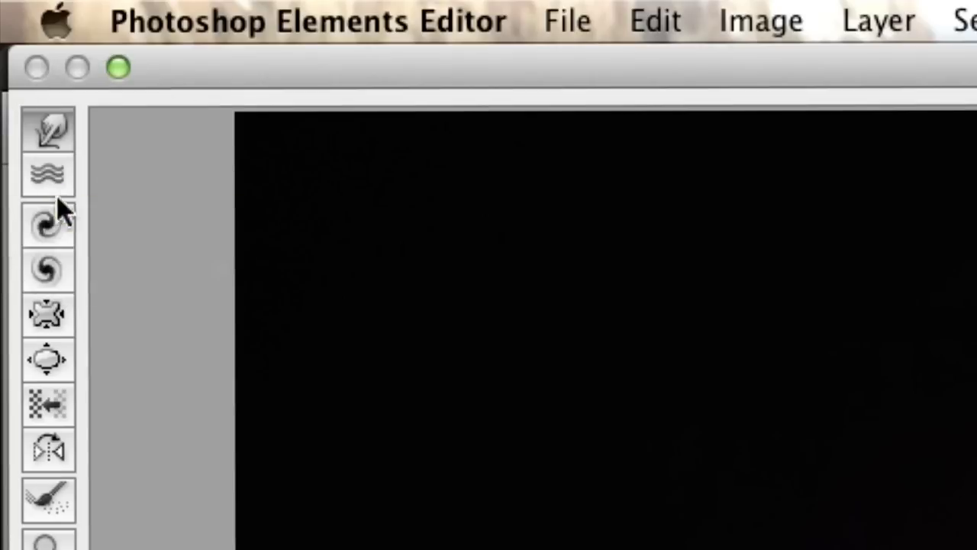
# Switch to the Bloat tool and bulge the eyes with a size-318 brush
pyautogui.click(46, 360)
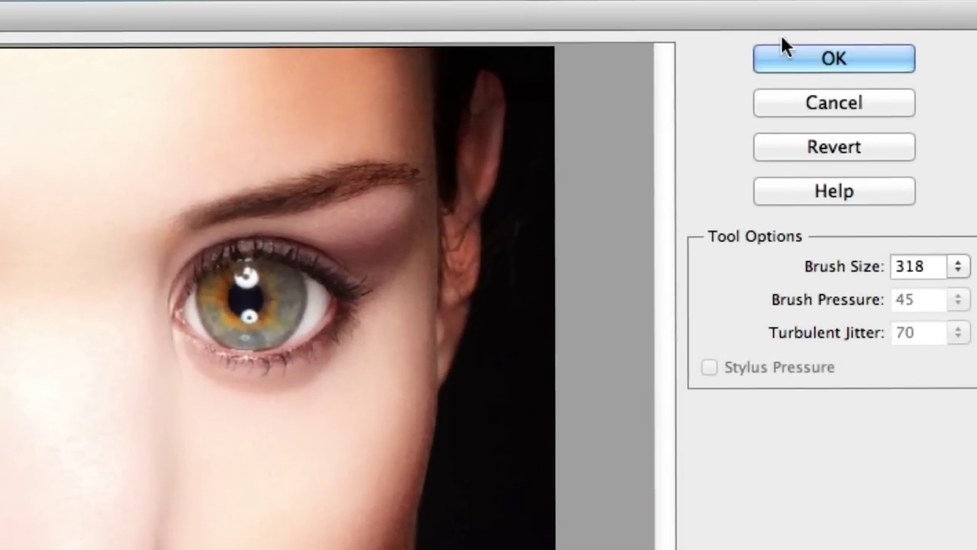
# Commit the Liquify eye enlargement to the portrait
pyautogui.click(794, 60)
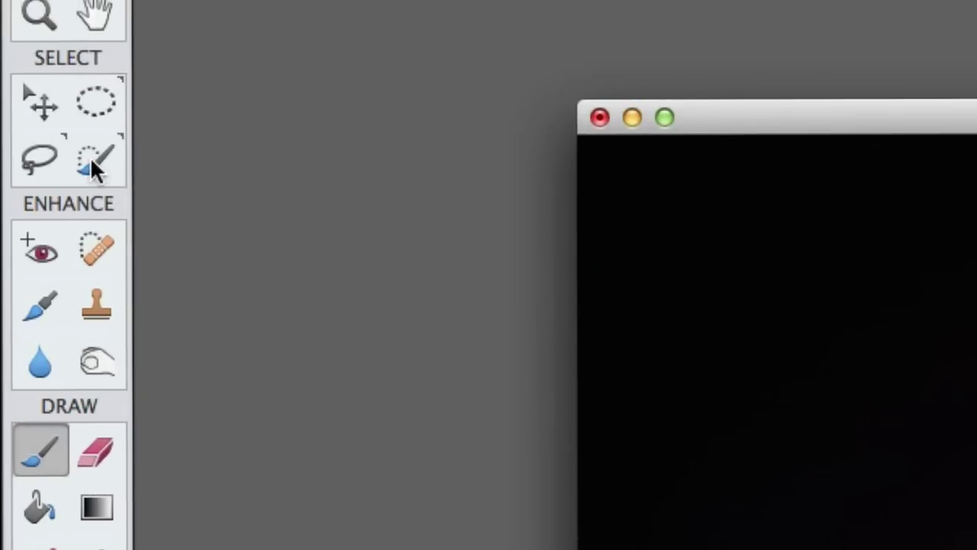
# Paint rough Selection Brush selections over both of the woman's eyes
pyautogui.click(93, 162)
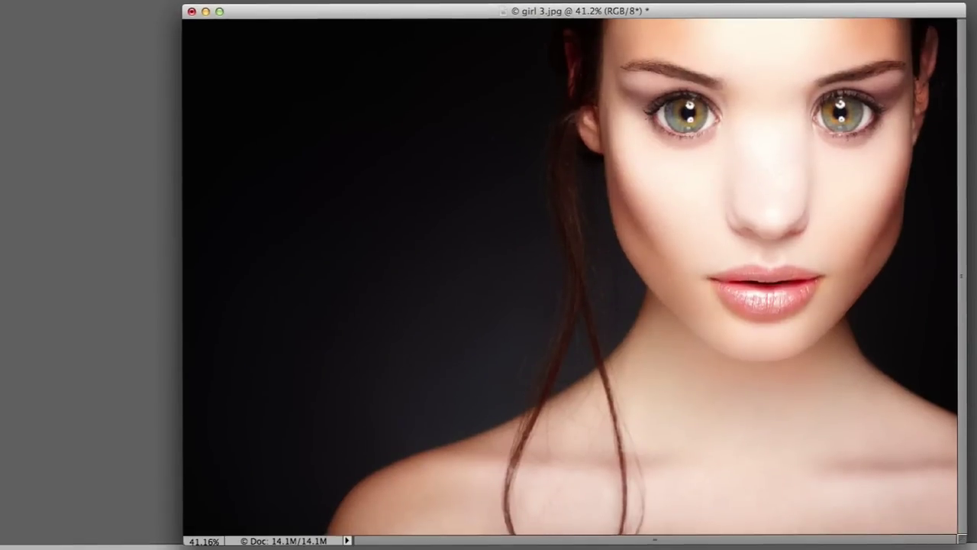
pyautogui.moveTo(484, 313)
pyautogui.mouseDown()
pyautogui.moveTo(528, 292)
pyautogui.moveTo(904, 312)
pyautogui.moveTo(826, 520)
pyautogui.moveTo(450, 470)
pyautogui.moveTo(194, 473)
pyautogui.moveTo(210, 58)
pyautogui.moveTo(458, 90)
pyautogui.moveTo(257, 287)
pyautogui.moveTo(437, 336)
pyautogui.moveTo(904, 347)
pyautogui.moveTo(715, 261)
pyautogui.moveTo(515, 95)
pyautogui.moveTo(451, 98)
pyautogui.mouseUp()
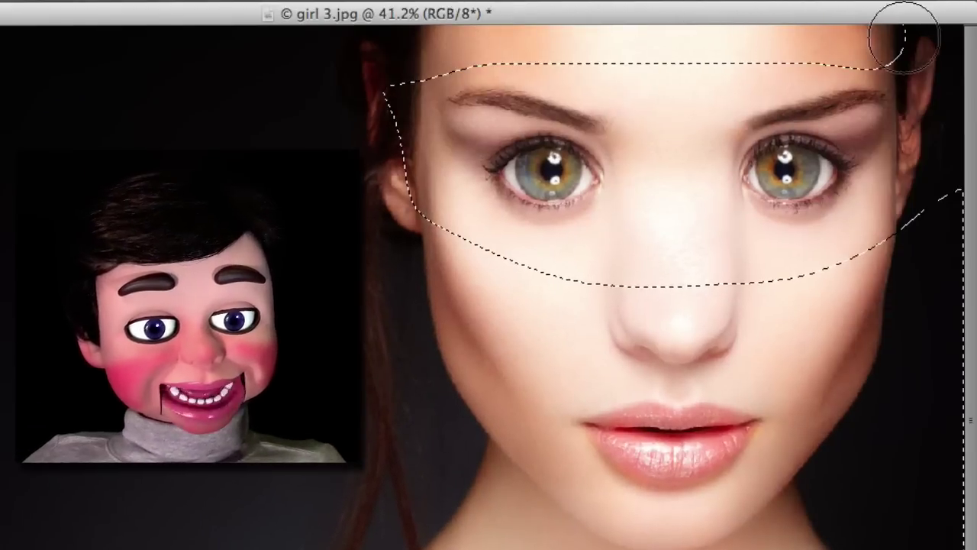
pyautogui.moveTo(937, 212)
pyautogui.mouseDown()
pyautogui.moveTo(679, 131)
pyautogui.moveTo(410, 157)
pyautogui.moveTo(638, 252)
pyautogui.moveTo(589, 71)
pyautogui.moveTo(868, 217)
pyautogui.moveTo(733, 257)
pyautogui.moveTo(888, 275)
pyautogui.mouseUp()
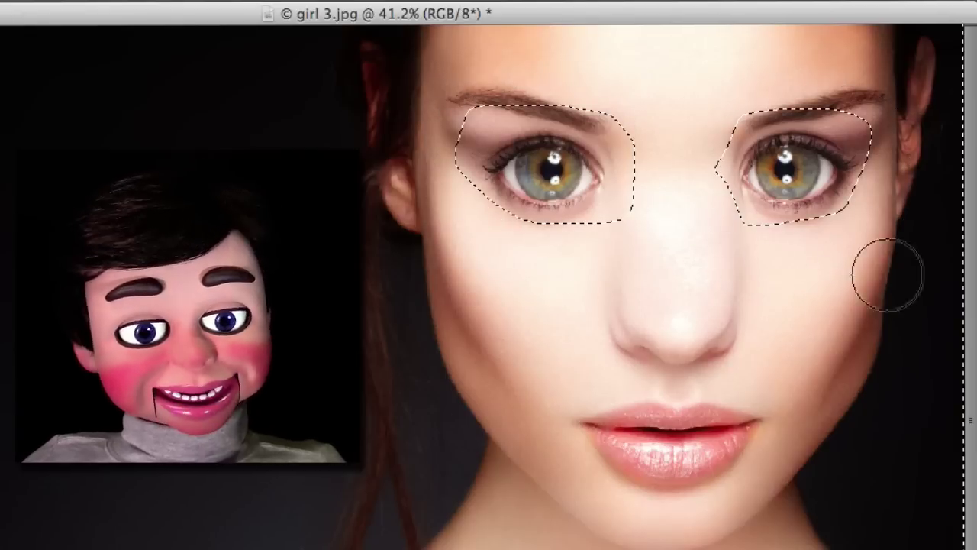
pyautogui.moveTo(726, 81)
pyautogui.mouseDown()
pyautogui.moveTo(518, 59)
pyautogui.moveTo(436, 151)
pyautogui.moveTo(420, 204)
pyautogui.moveTo(436, 401)
pyautogui.mouseUp()
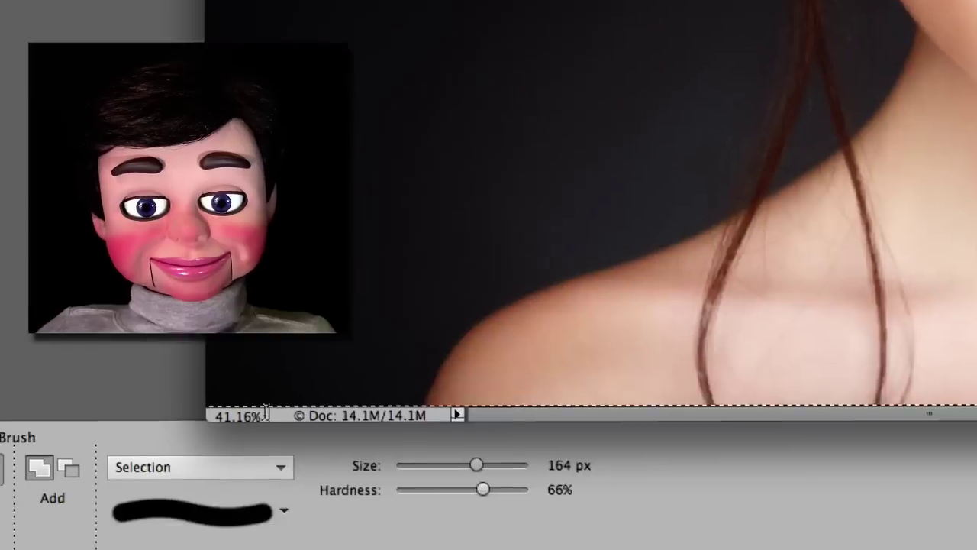
# Zoom to 299% on the eyes and reduce the Selection Brush size
pyautogui.click(286, 342)
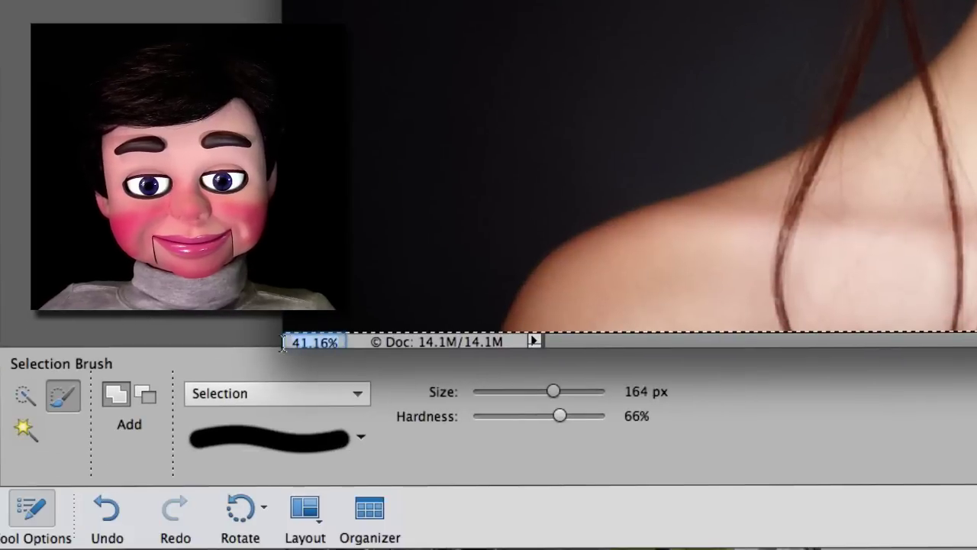
pyautogui.write('299')
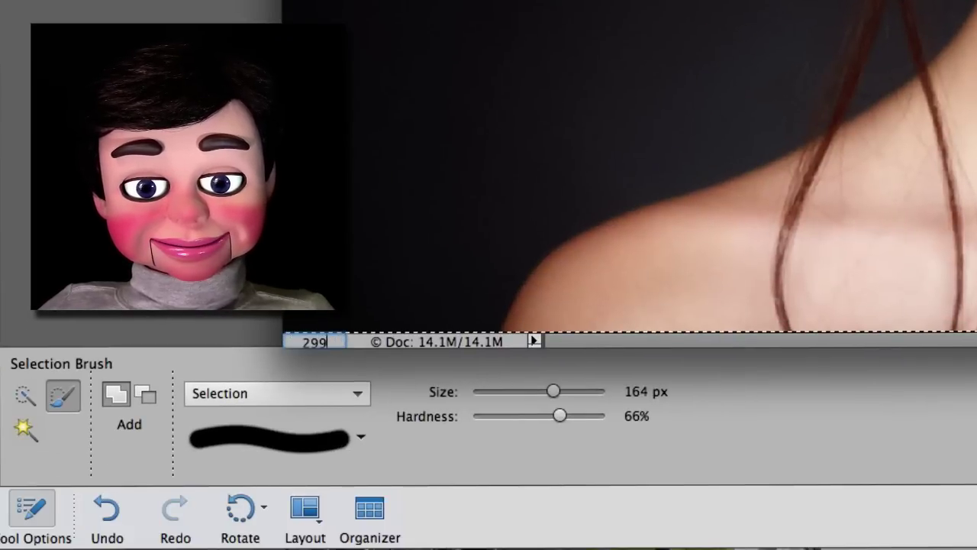
pyautogui.press('Return')
pyautogui.moveTo(555, 392); pyautogui.dragTo(537, 397)
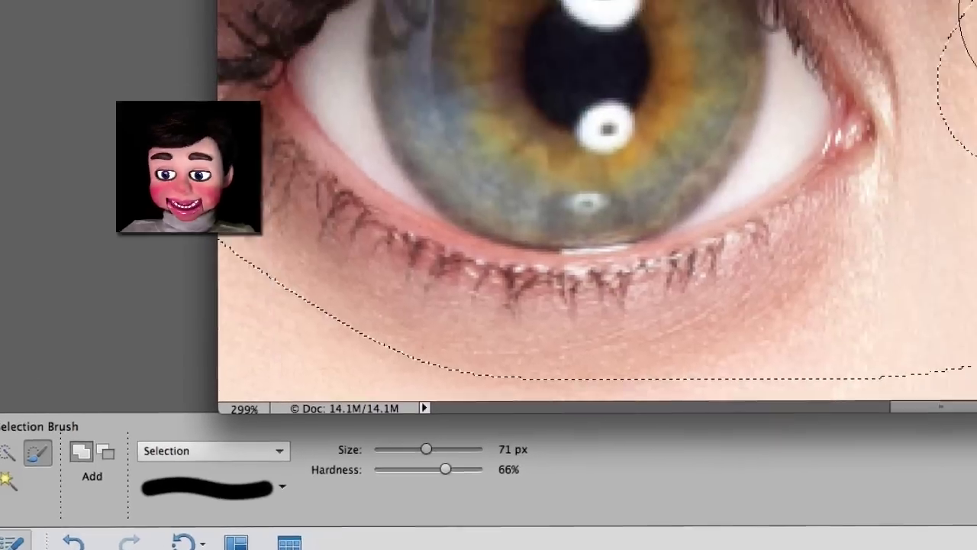
# Trim the first eye's selection to the eyeball, inner corner and lower lashes
pyautogui.moveTo(969, 217)
pyautogui.mouseDown()
pyautogui.moveTo(947, 351)
pyautogui.moveTo(633, 460)
pyautogui.mouseUp()
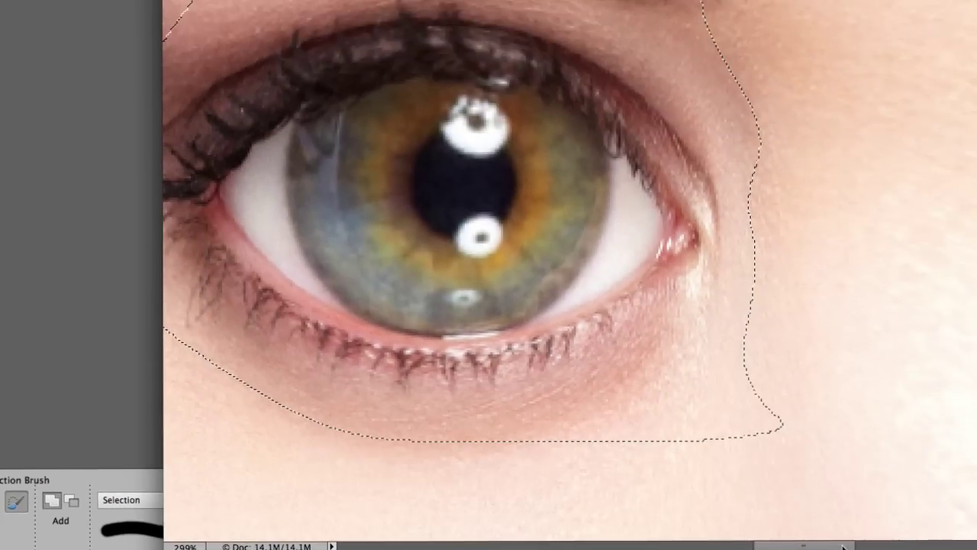
pyautogui.hscroll(-5, 947, 350)
pyautogui.scroll(5, 973, 69)
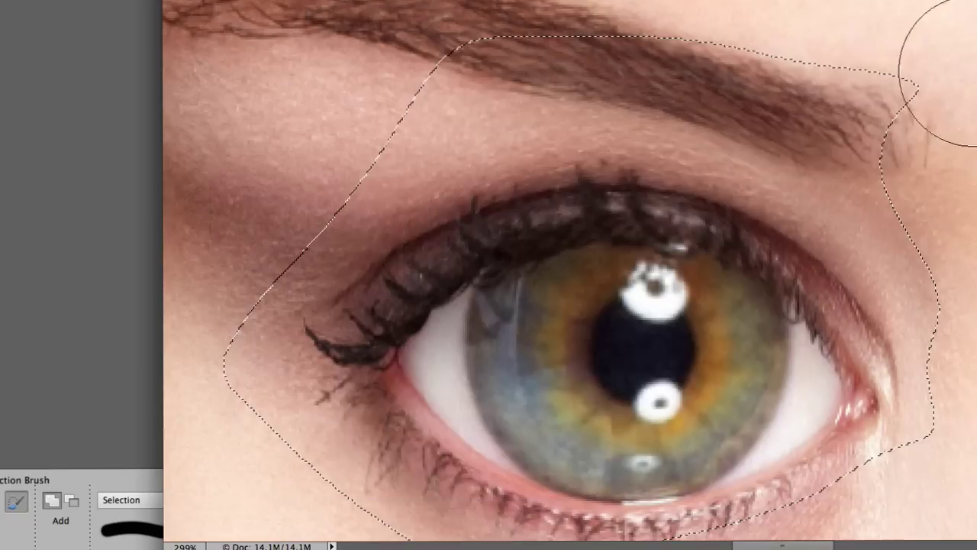
pyautogui.moveTo(970, 76)
pyautogui.mouseDown()
pyautogui.moveTo(578, 109)
pyautogui.moveTo(947, 382)
pyautogui.moveTo(925, 307)
pyautogui.moveTo(825, 191)
pyautogui.moveTo(600, 131)
pyautogui.moveTo(813, 202)
pyautogui.moveTo(911, 306)
pyautogui.moveTo(894, 436)
pyautogui.moveTo(861, 484)
pyautogui.moveTo(872, 493)
pyautogui.mouseUp()
pyautogui.scroll(-5, 872, 492)
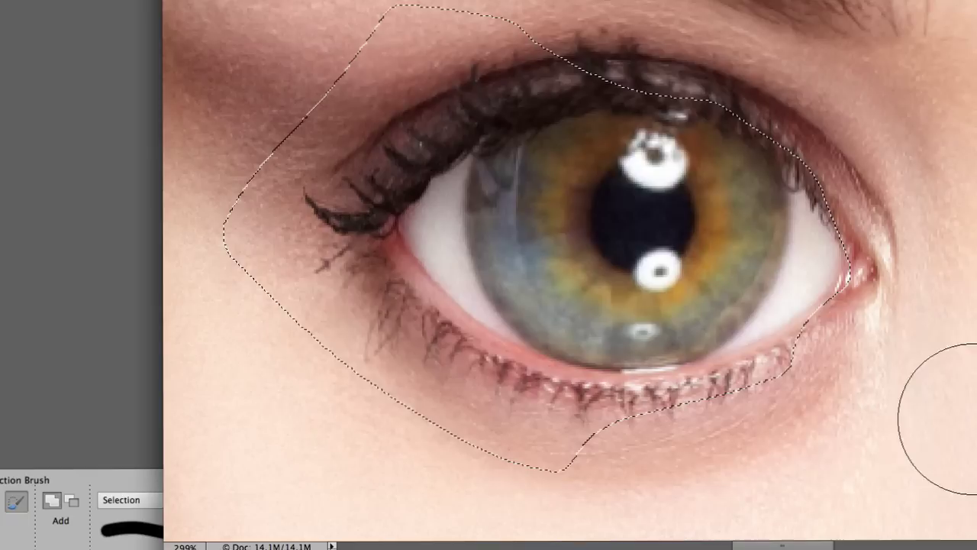
pyautogui.moveTo(624, 449)
pyautogui.mouseDown()
pyautogui.moveTo(527, 15)
pyautogui.moveTo(242, 183)
pyautogui.moveTo(466, 430)
pyautogui.moveTo(377, 349)
pyautogui.moveTo(312, 266)
pyautogui.moveTo(315, 149)
pyautogui.moveTo(448, 39)
pyautogui.moveTo(605, 30)
pyautogui.mouseUp()
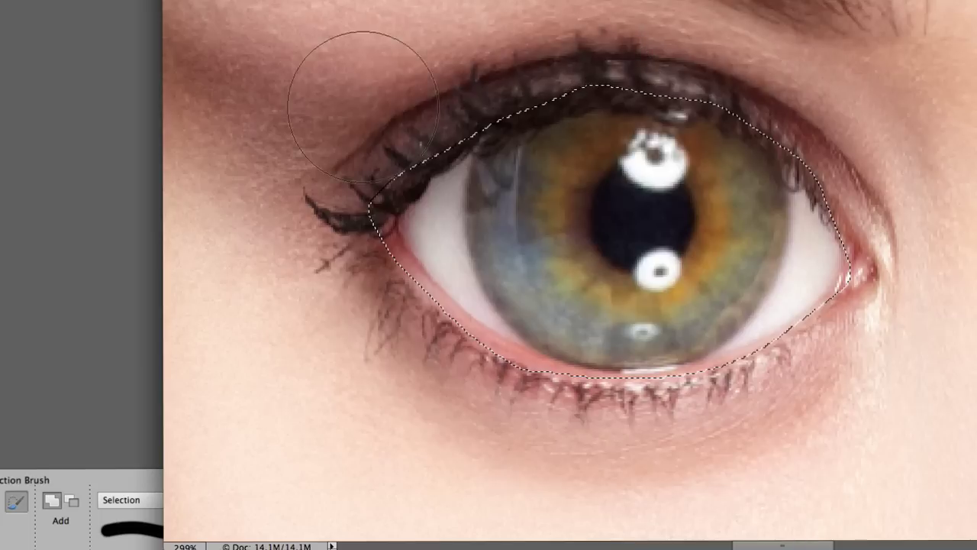
pyautogui.moveTo(345, 140); pyautogui.dragTo(348, 147)
pyautogui.moveTo(323, 266)
pyautogui.mouseDown()
pyautogui.moveTo(411, 372)
pyautogui.moveTo(566, 450)
pyautogui.moveTo(655, 449)
pyautogui.moveTo(749, 431)
pyautogui.moveTo(731, 441)
pyautogui.moveTo(804, 410)
pyautogui.moveTo(920, 299)
pyautogui.mouseUp()
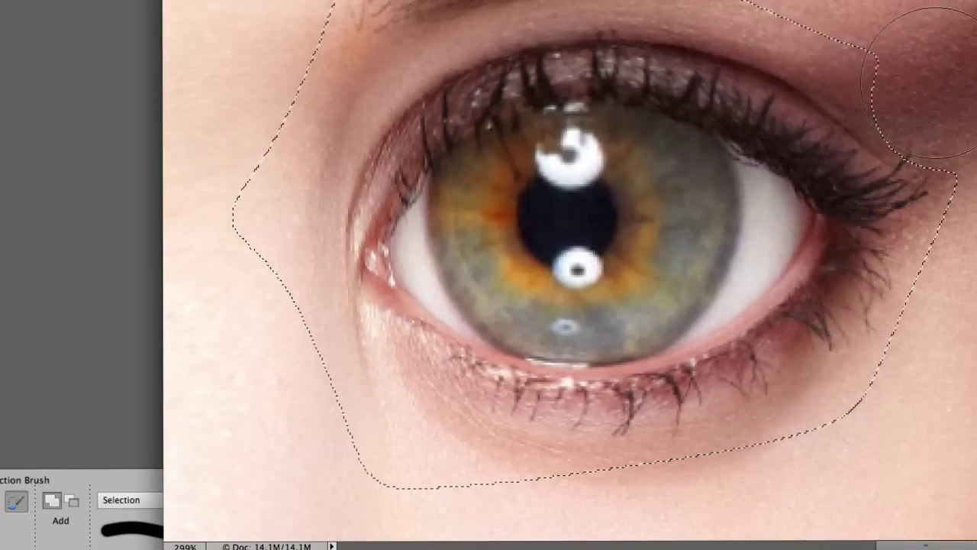
# Tighten the other eye's selection around its eyeball, then zoom out to the face
pyautogui.moveTo(262, 127)
pyautogui.mouseDown()
pyautogui.moveTo(716, 449)
pyautogui.moveTo(964, 235)
pyautogui.moveTo(859, 69)
pyautogui.moveTo(777, 57)
pyautogui.mouseUp()
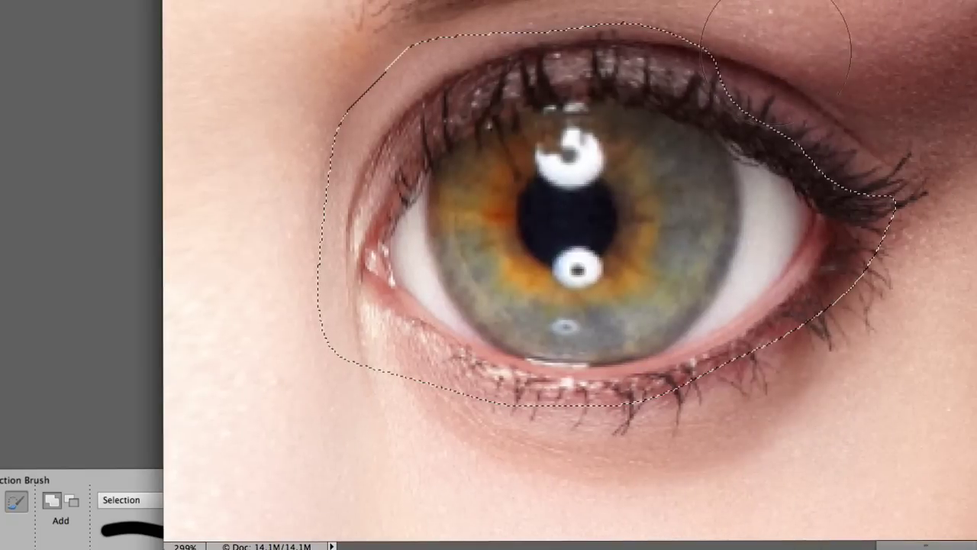
pyautogui.moveTo(402, 65)
pyautogui.mouseDown()
pyautogui.moveTo(293, 216)
pyautogui.moveTo(443, 436)
pyautogui.moveTo(850, 353)
pyautogui.moveTo(863, 297)
pyautogui.moveTo(805, 375)
pyautogui.moveTo(716, 421)
pyautogui.moveTo(624, 448)
pyautogui.moveTo(503, 434)
pyautogui.moveTo(430, 410)
pyautogui.moveTo(377, 378)
pyautogui.moveTo(338, 330)
pyautogui.mouseUp()
pyautogui.moveTo(890, 214); pyautogui.dragTo(830, 88)
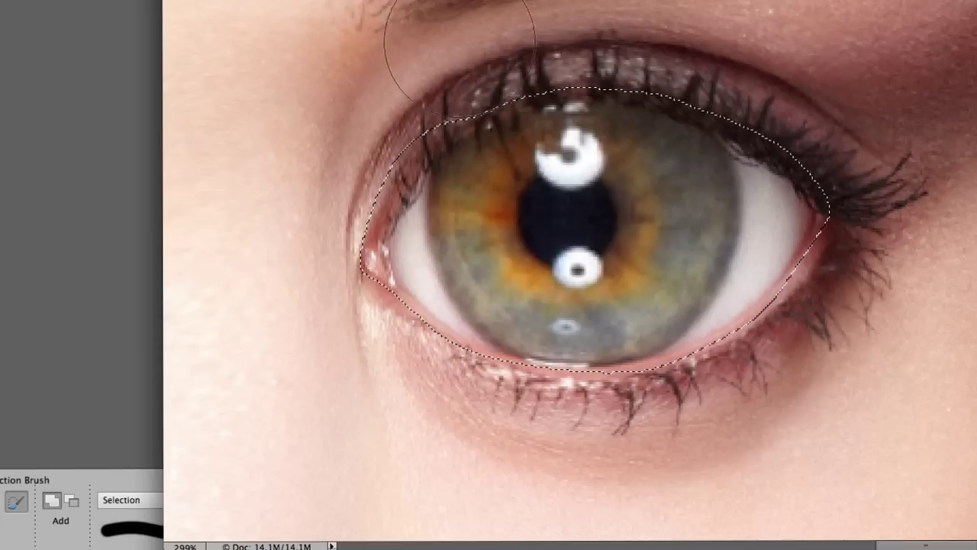
pyautogui.moveTo(462, 35)
pyautogui.mouseDown()
pyautogui.moveTo(349, 125)
pyautogui.moveTo(308, 211)
pyautogui.moveTo(311, 300)
pyautogui.mouseUp()
pyautogui.hotkey('ctrl', '0')
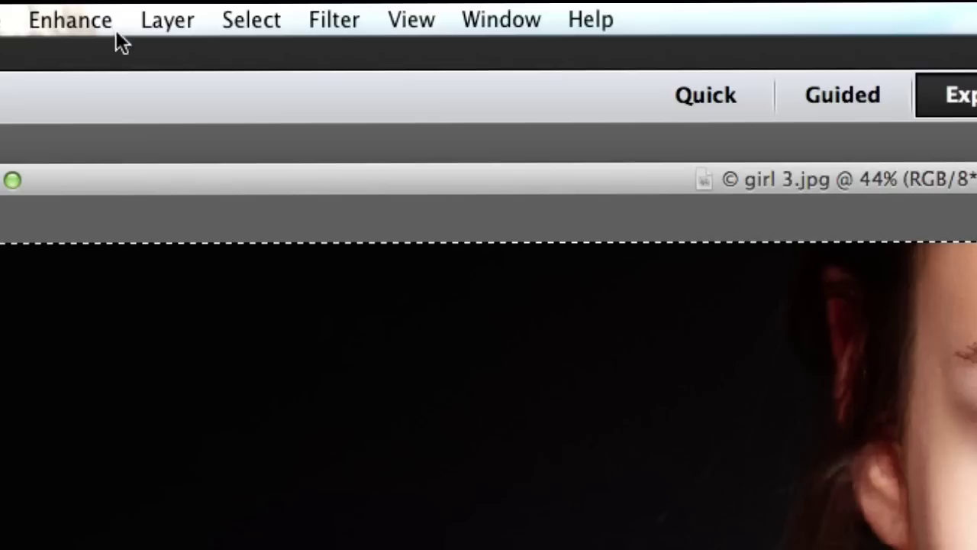
# Colorize everything but the eyes blue with Hue 220, Saturation 36, Lightness -7
pyautogui.click(97, 23)
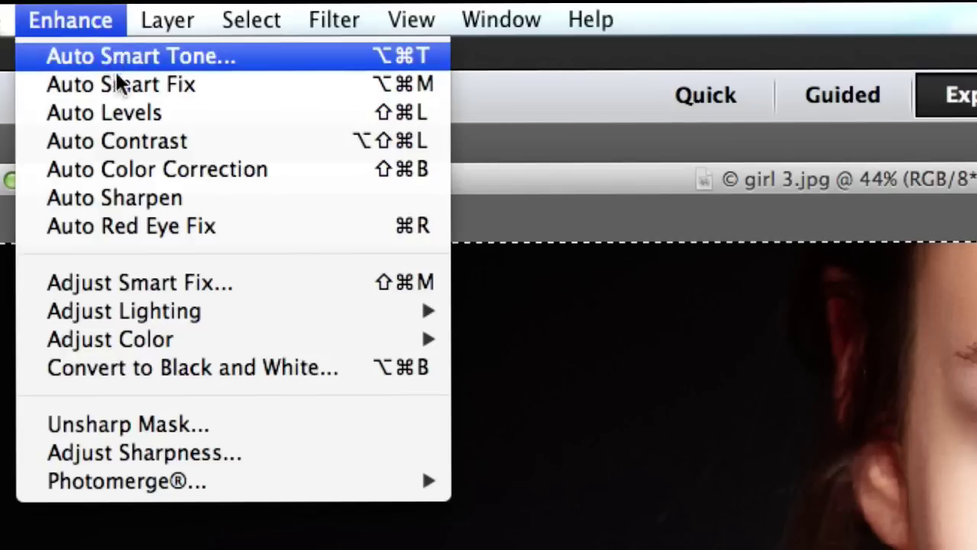
pyautogui.moveTo(153, 337)
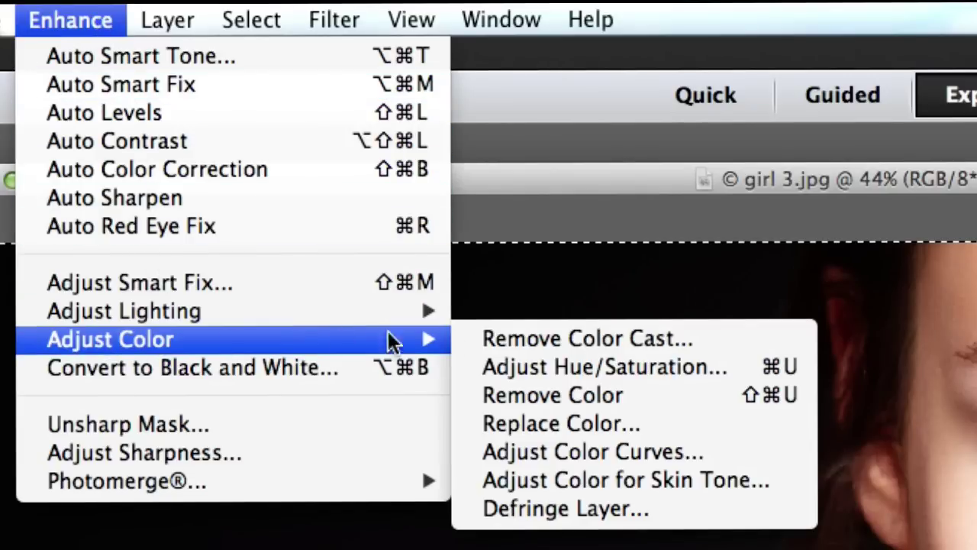
pyautogui.click(561, 374)
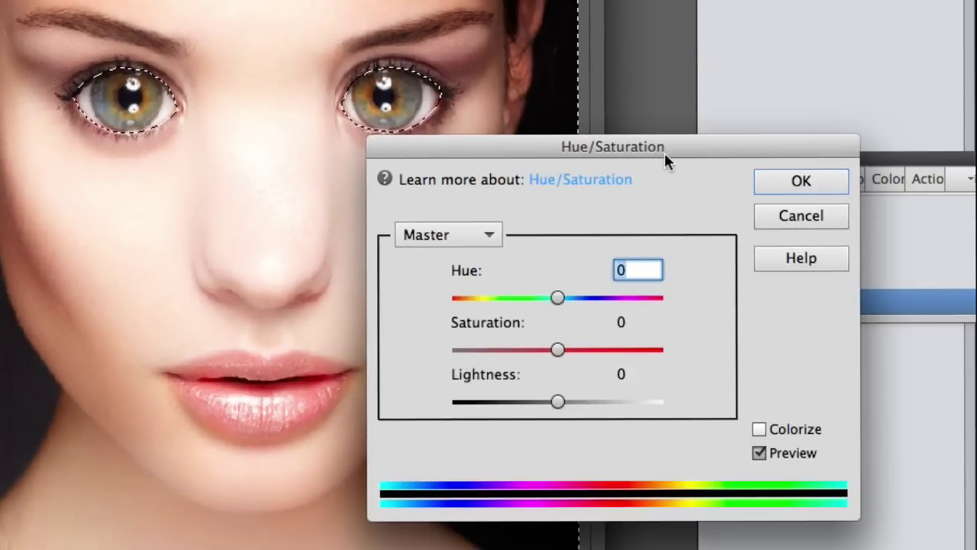
pyautogui.moveTo(665, 152); pyautogui.dragTo(771, 131)
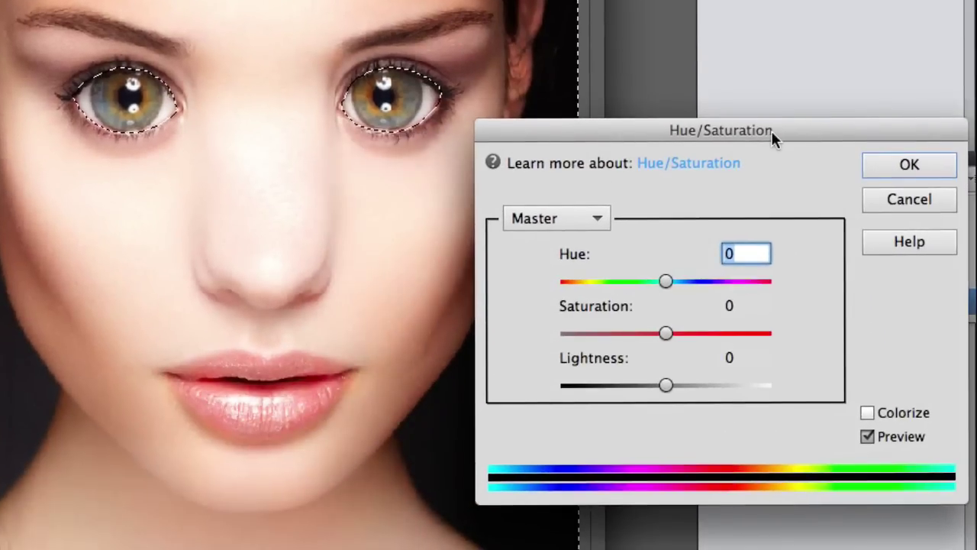
pyautogui.click(867, 414)
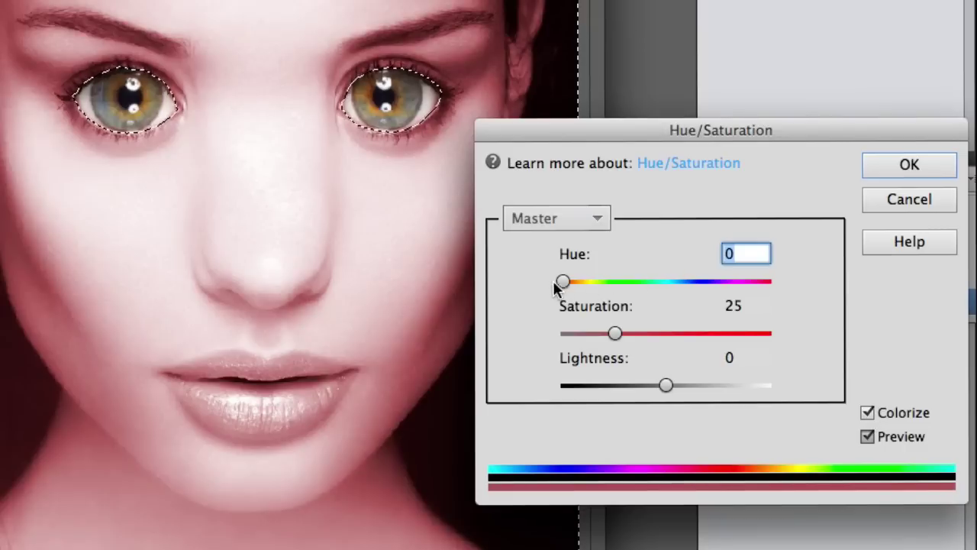
pyautogui.moveTo(575, 281); pyautogui.dragTo(687, 286)
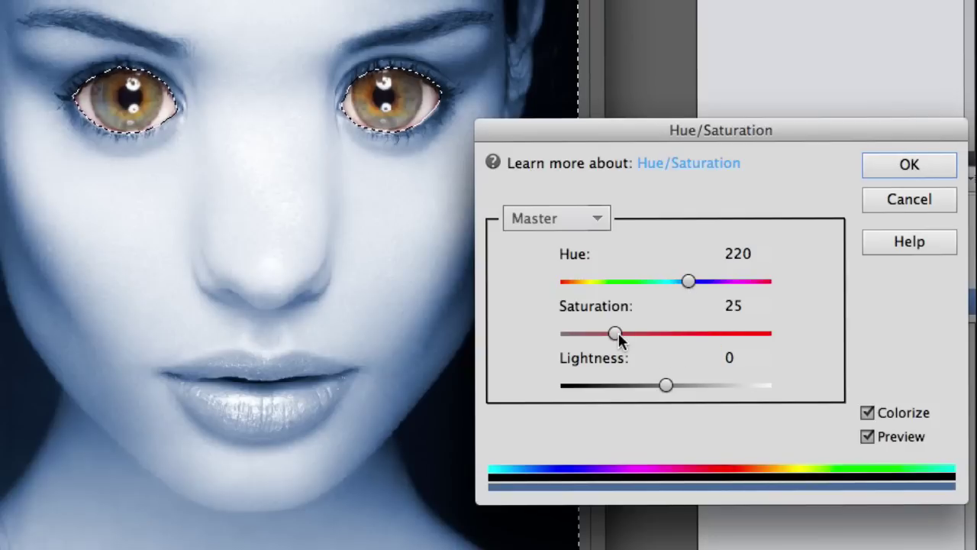
pyautogui.moveTo(619, 332); pyautogui.dragTo(638, 334)
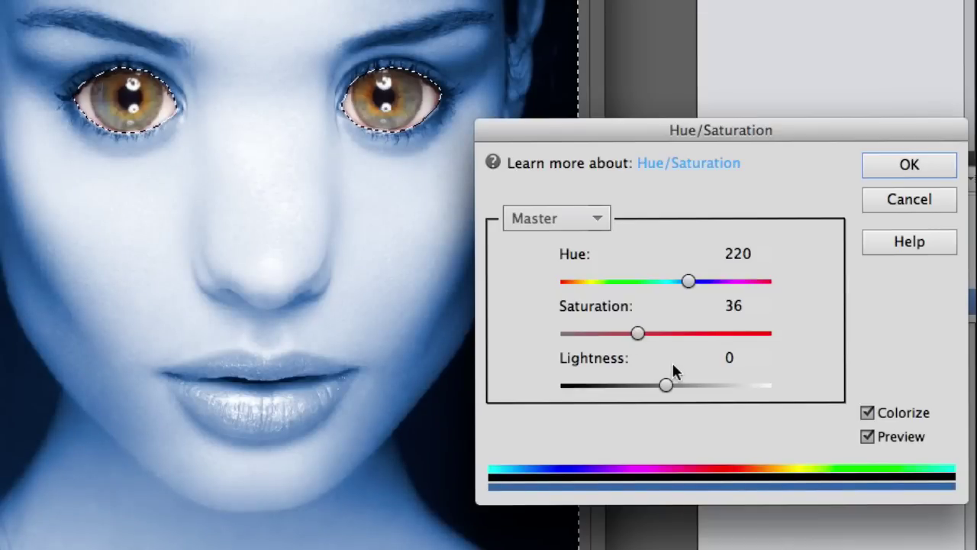
pyautogui.moveTo(663, 379); pyautogui.dragTo(657, 380)
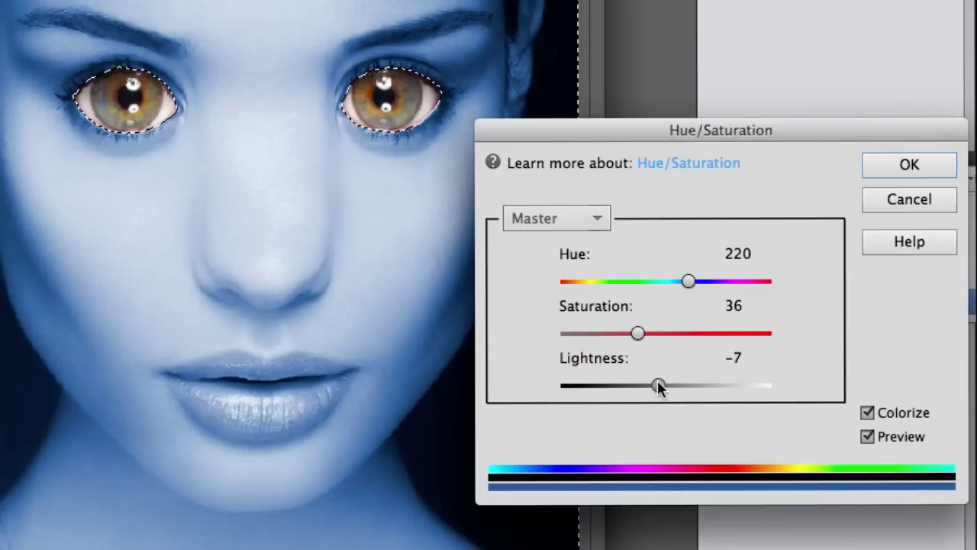
pyautogui.click(881, 167)
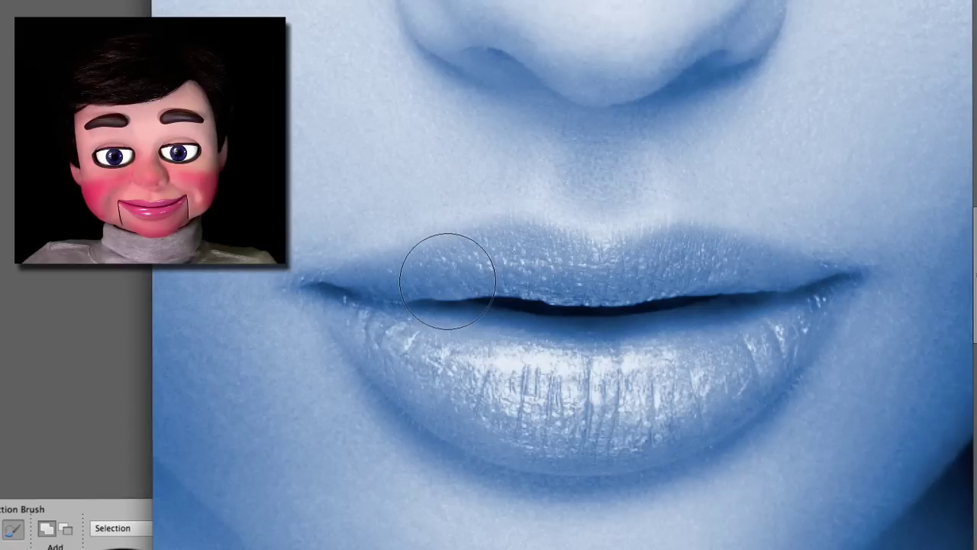
# Paint a selection over both lips, refining the left corner with a smaller brush
pyautogui.moveTo(447, 281)
pyautogui.mouseDown()
pyautogui.moveTo(531, 282)
pyautogui.moveTo(598, 302)
pyautogui.moveTo(675, 289)
pyautogui.moveTo(745, 311)
pyautogui.moveTo(664, 396)
pyautogui.moveTo(609, 418)
pyautogui.moveTo(538, 423)
pyautogui.moveTo(676, 413)
pyautogui.mouseUp()
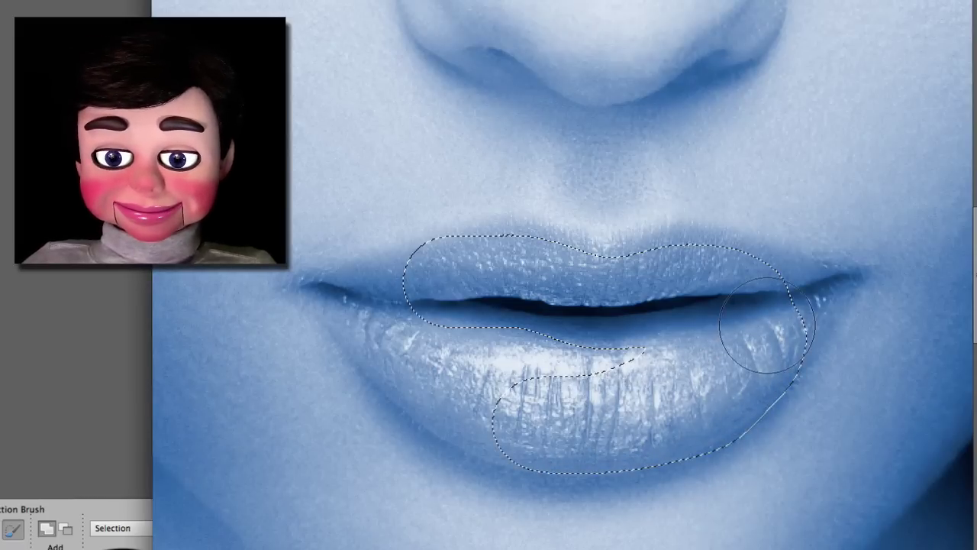
pyautogui.moveTo(565, 408)
pyautogui.mouseDown()
pyautogui.moveTo(514, 406)
pyautogui.moveTo(481, 372)
pyautogui.mouseUp()
pyautogui.moveTo(514, 410)
pyautogui.mouseDown()
pyautogui.moveTo(454, 369)
pyautogui.moveTo(502, 413)
pyautogui.moveTo(472, 389)
pyautogui.mouseUp()
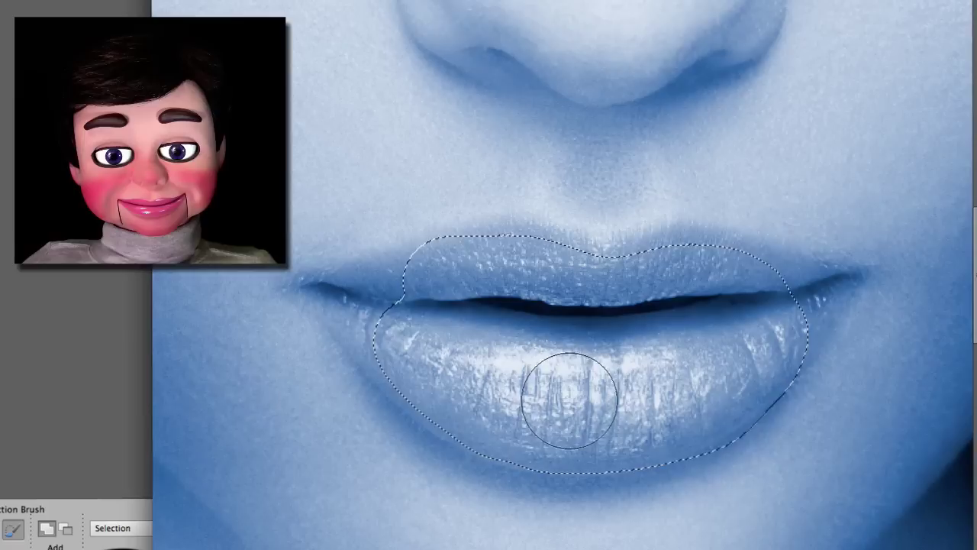
pyautogui.press('alt')
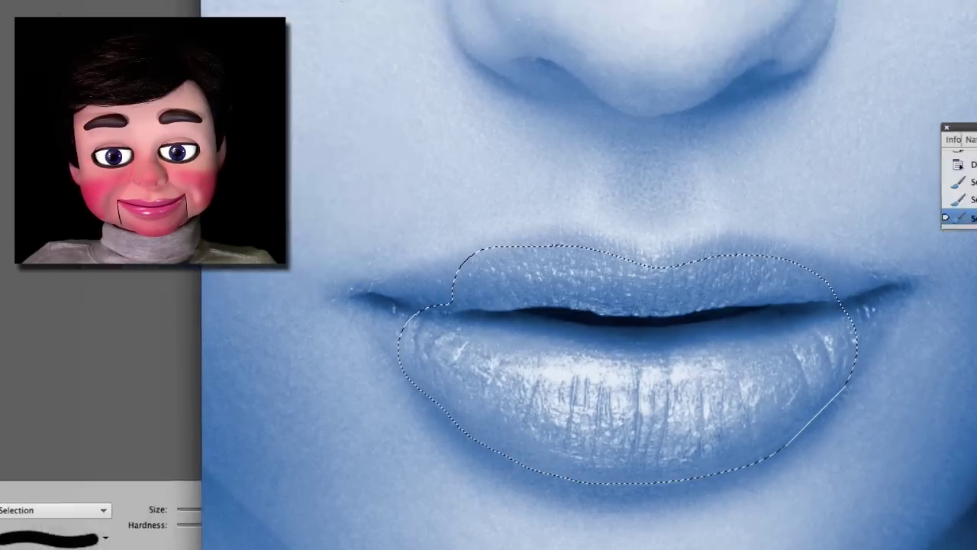
pyautogui.click(181, 502)
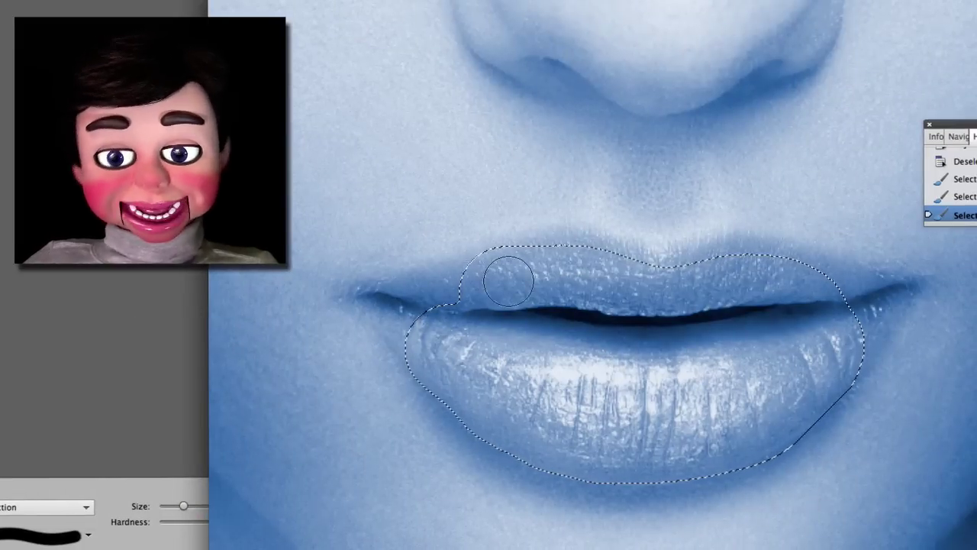
pyautogui.moveTo(405, 310); pyautogui.dragTo(412, 338)
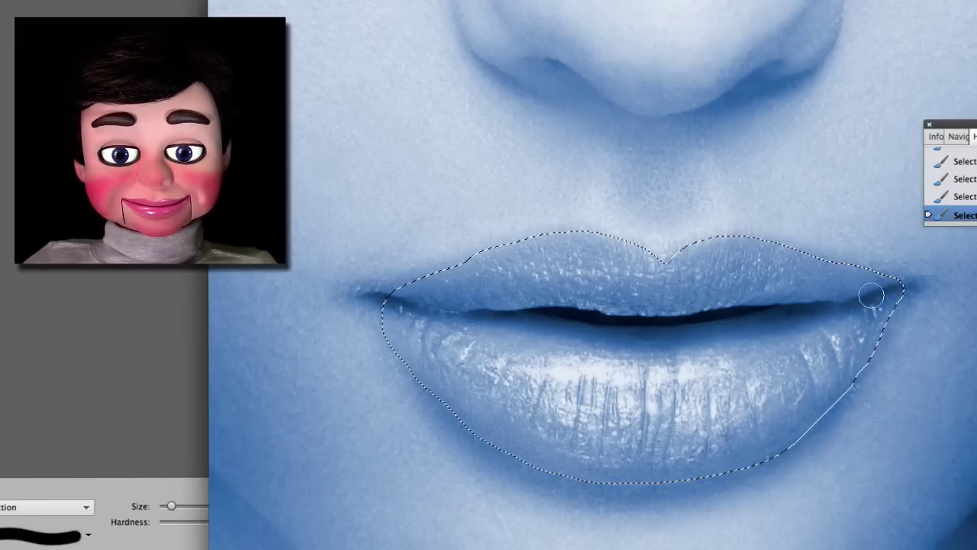
pyautogui.click(385, 298)
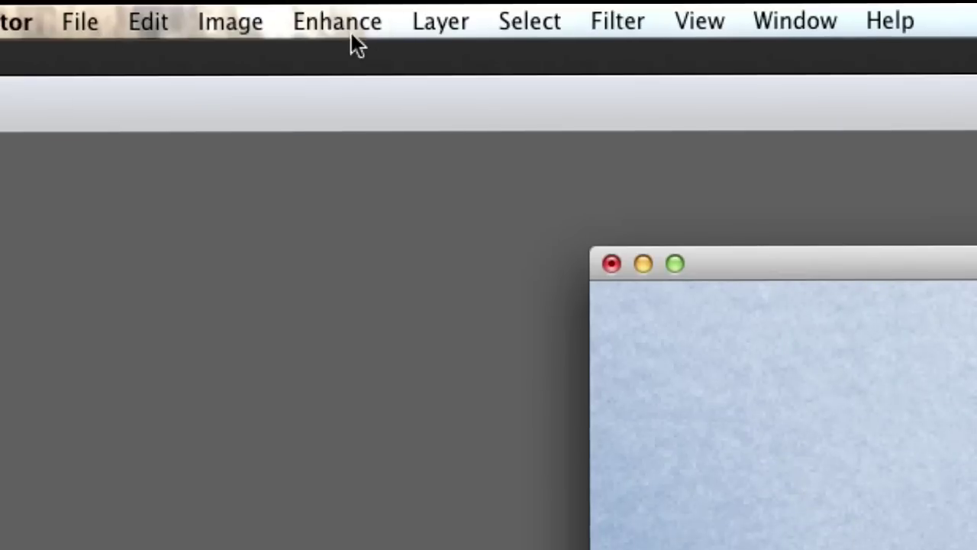
# Colorize the lips pink-red at Hue 0, Saturation 25, then deselect
pyautogui.click(352, 33)
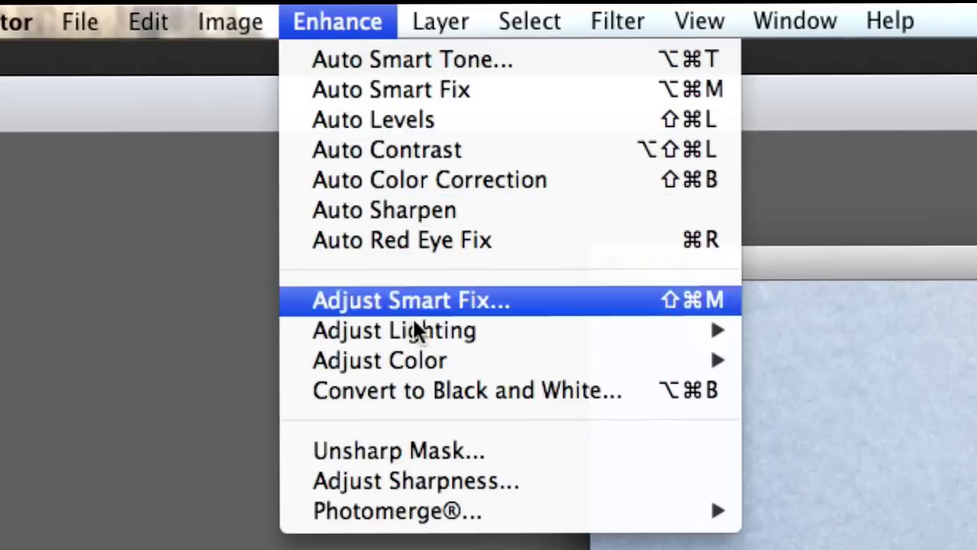
pyautogui.moveTo(399, 369)
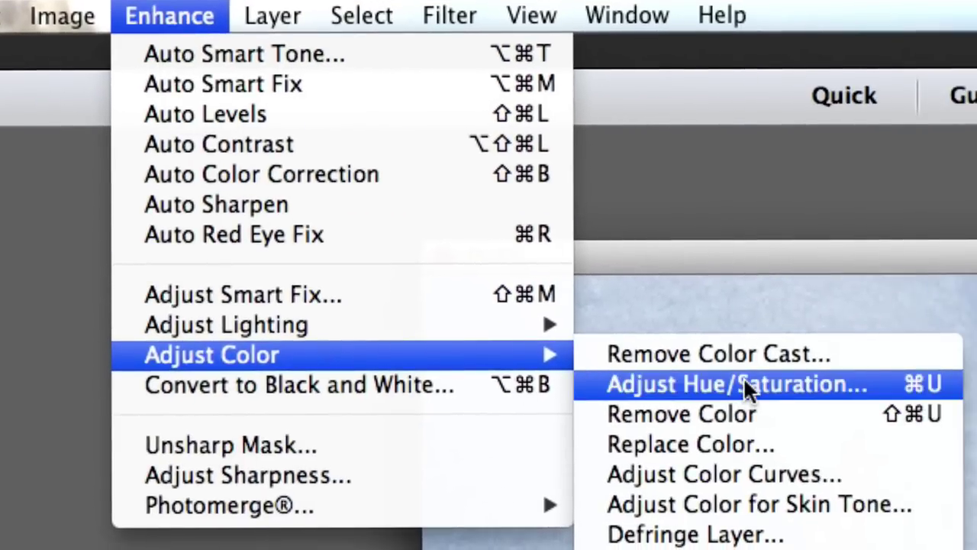
pyautogui.click(744, 379)
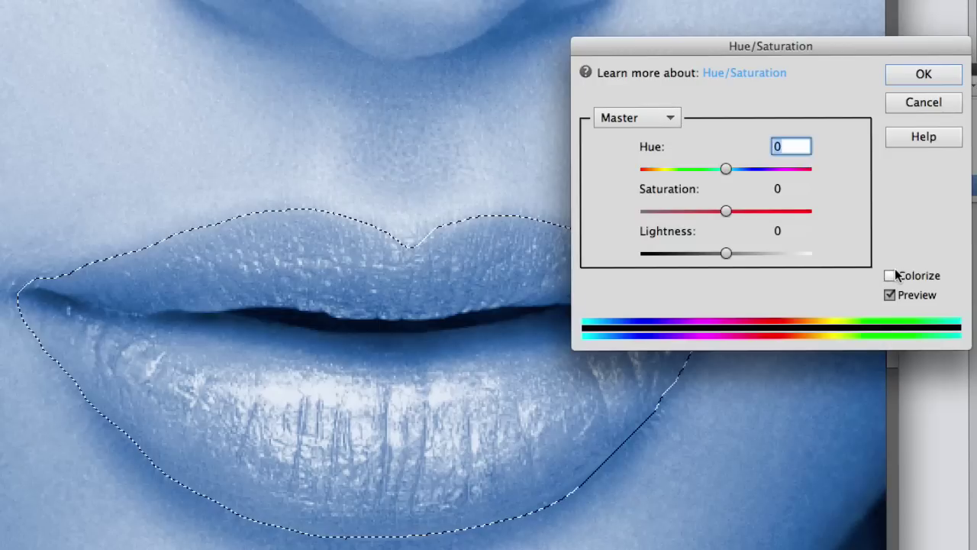
pyautogui.click(895, 271)
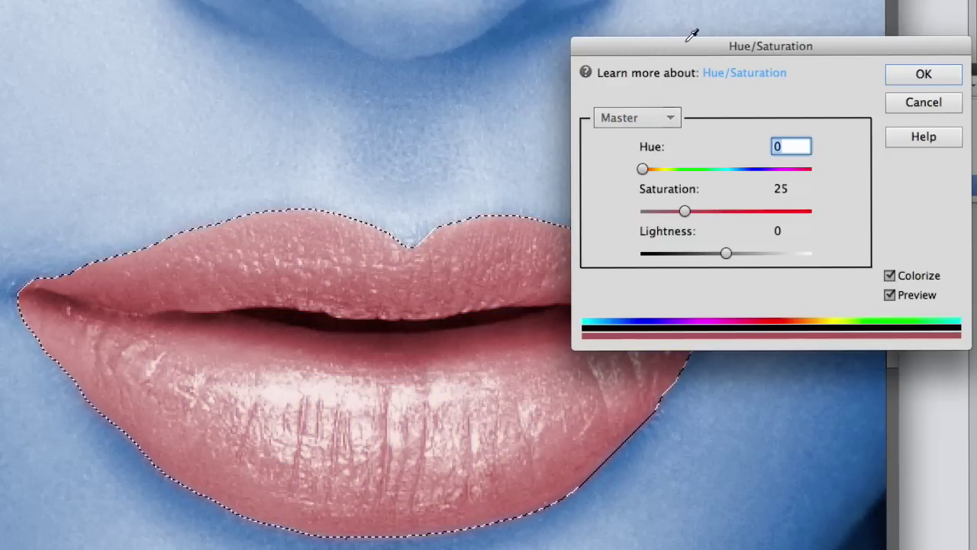
pyautogui.moveTo(693, 37); pyautogui.dragTo(130, 45)
pyautogui.press('Return')
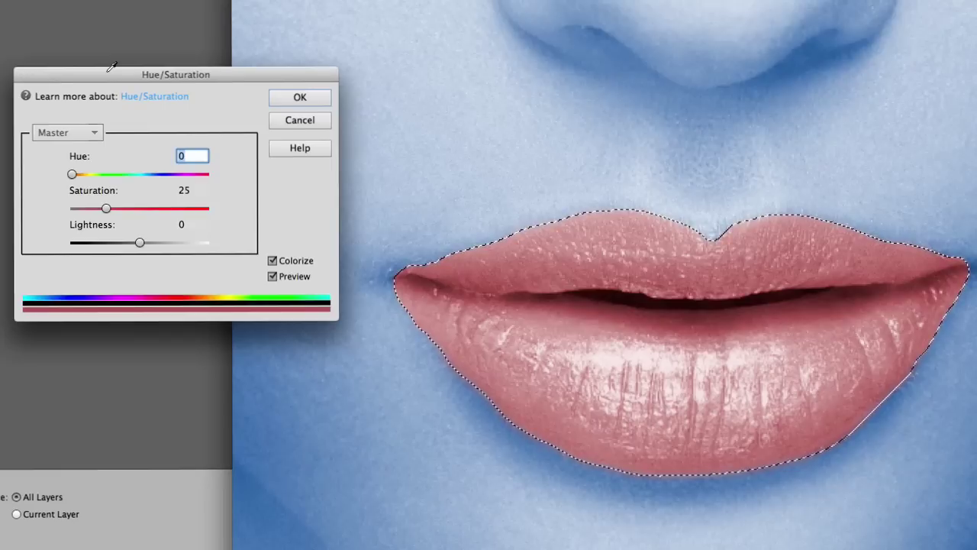
pyautogui.click(298, 98)
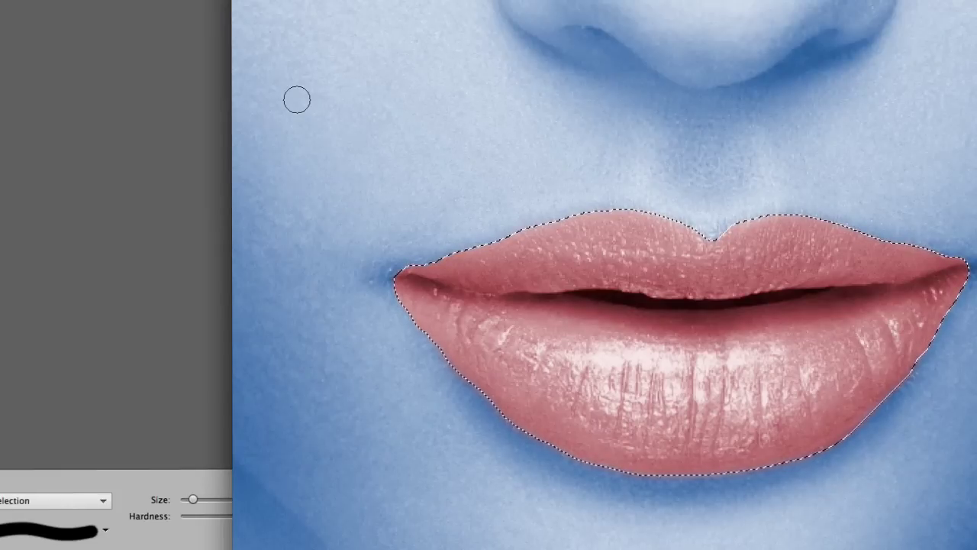
pyautogui.hotkey('ctrl', 'd')
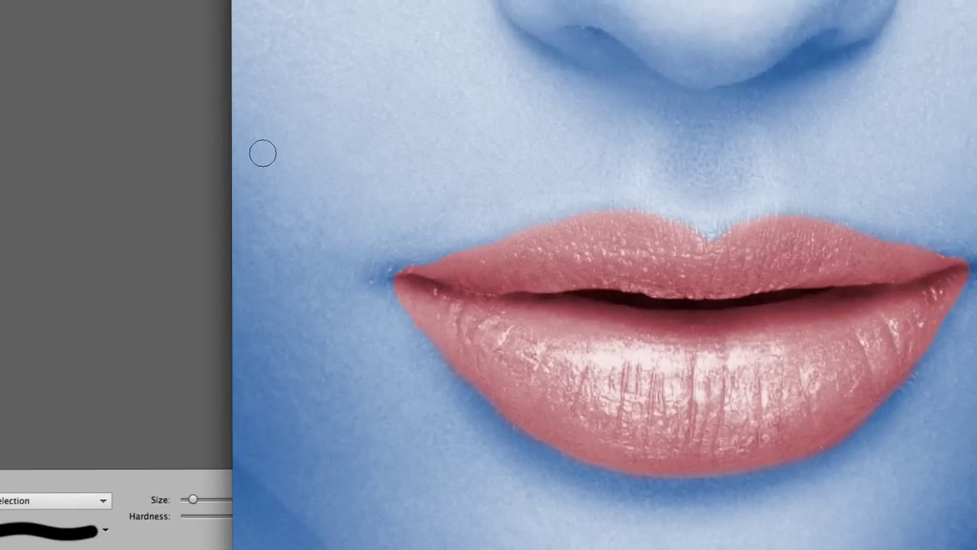
pyautogui.scroll(5, 259, 188)
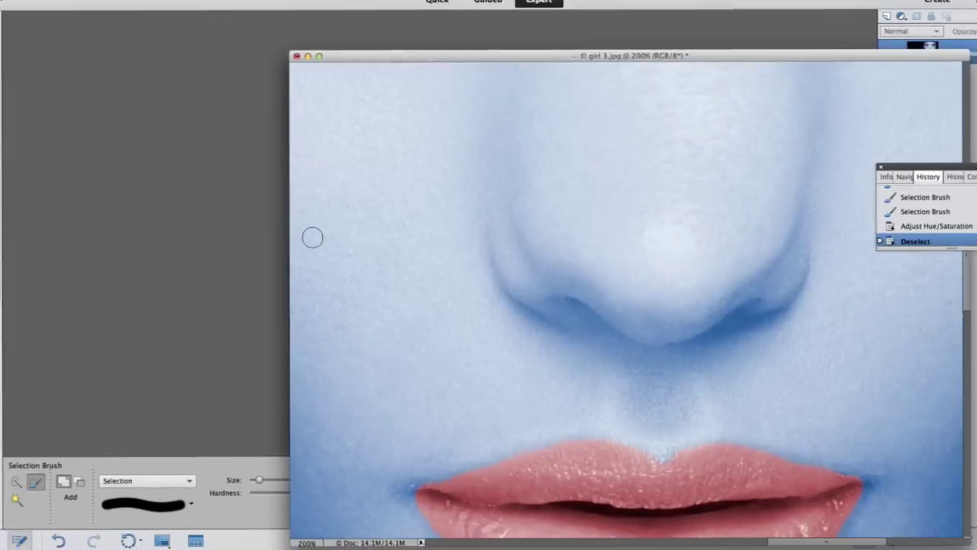
# Select the left and right irises with an enlarged Quick Selection brush
pyautogui.scroll(5, 312, 238)
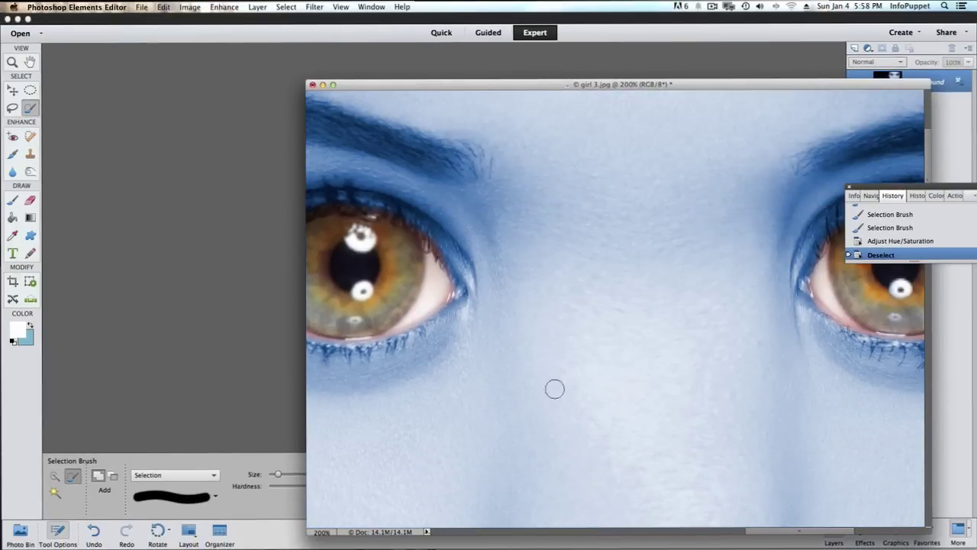
pyautogui.moveTo(779, 534); pyautogui.dragTo(754, 534)
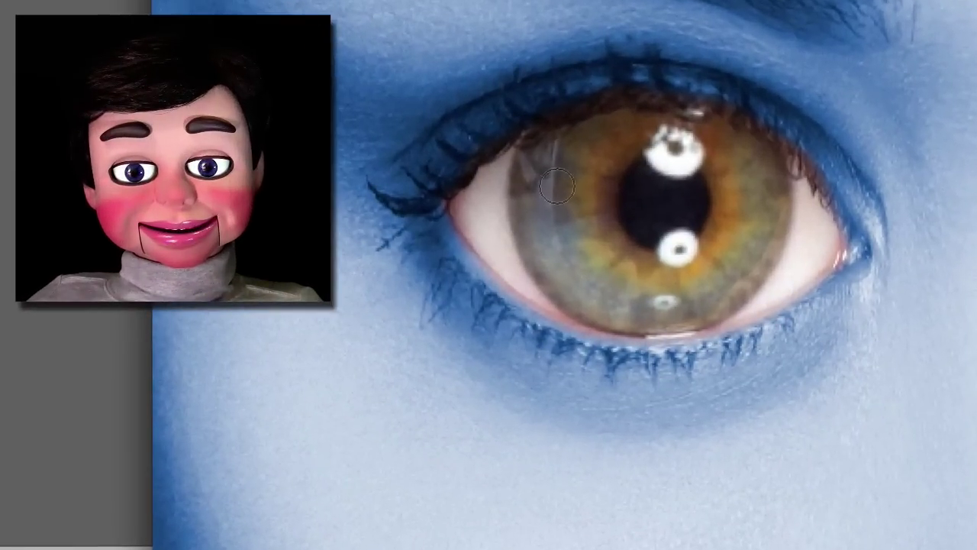
pyautogui.moveTo(620, 220)
pyautogui.mouseDown()
pyautogui.moveTo(643, 142)
pyautogui.moveTo(724, 119)
pyautogui.moveTo(639, 129)
pyautogui.mouseUp()
pyautogui.press(']')
pyautogui.press(']')
pyautogui.press(']')
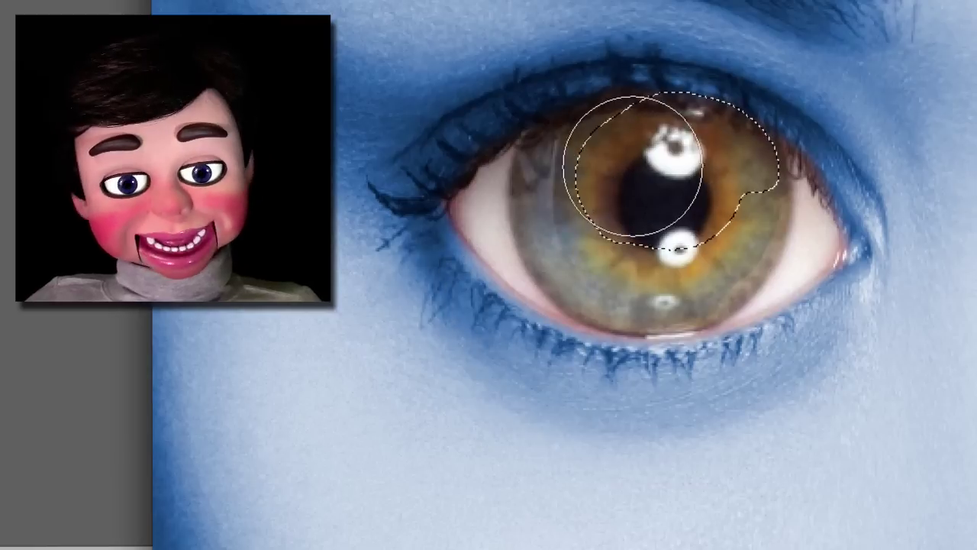
pyautogui.moveTo(632, 166)
pyautogui.mouseDown()
pyautogui.moveTo(582, 183)
pyautogui.moveTo(584, 223)
pyautogui.moveTo(604, 254)
pyautogui.moveTo(631, 268)
pyautogui.moveTo(662, 265)
pyautogui.moveTo(717, 226)
pyautogui.mouseUp()
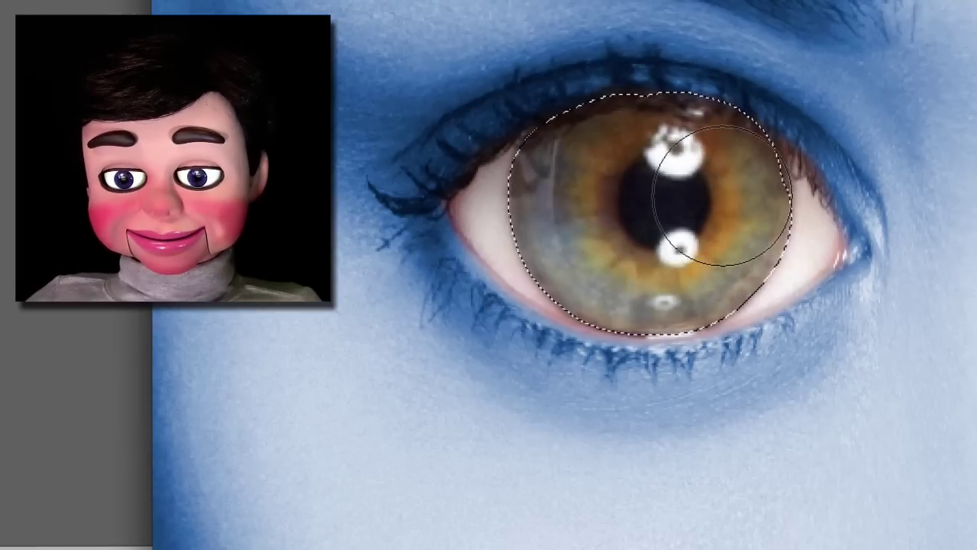
pyautogui.hscroll(5, 565, 275)
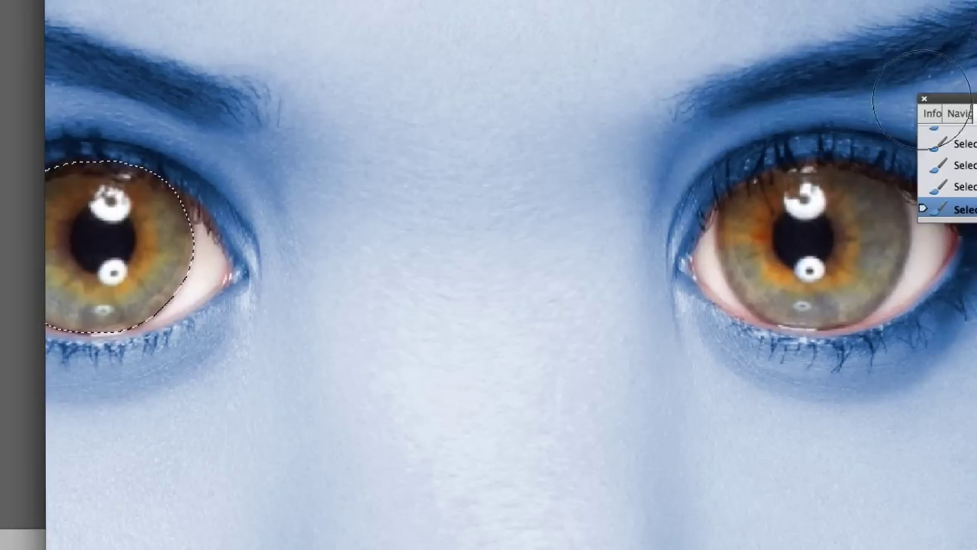
pyautogui.click(924, 99)
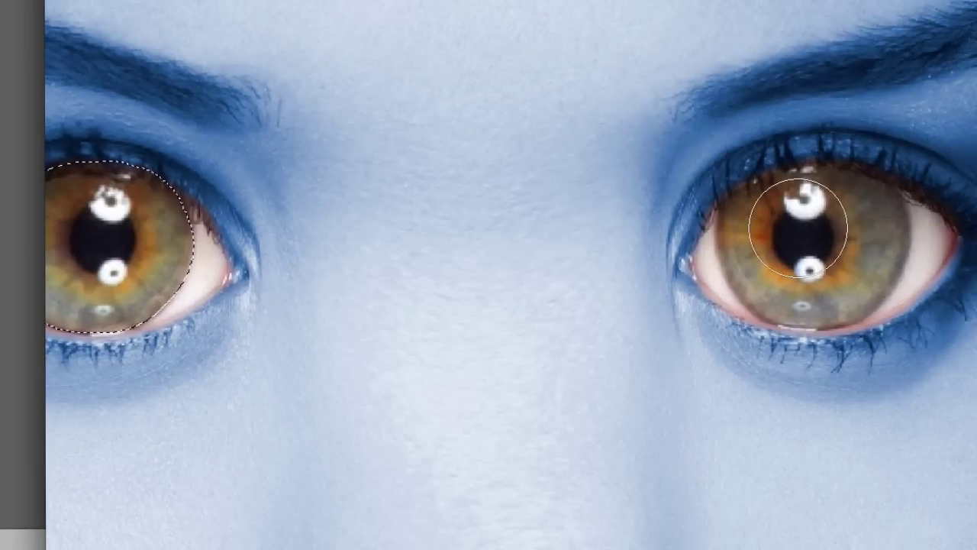
pyautogui.moveTo(798, 227)
pyautogui.mouseDown()
pyautogui.moveTo(868, 225)
pyautogui.moveTo(847, 279)
pyautogui.moveTo(787, 281)
pyautogui.moveTo(768, 252)
pyautogui.moveTo(802, 202)
pyautogui.mouseUp()
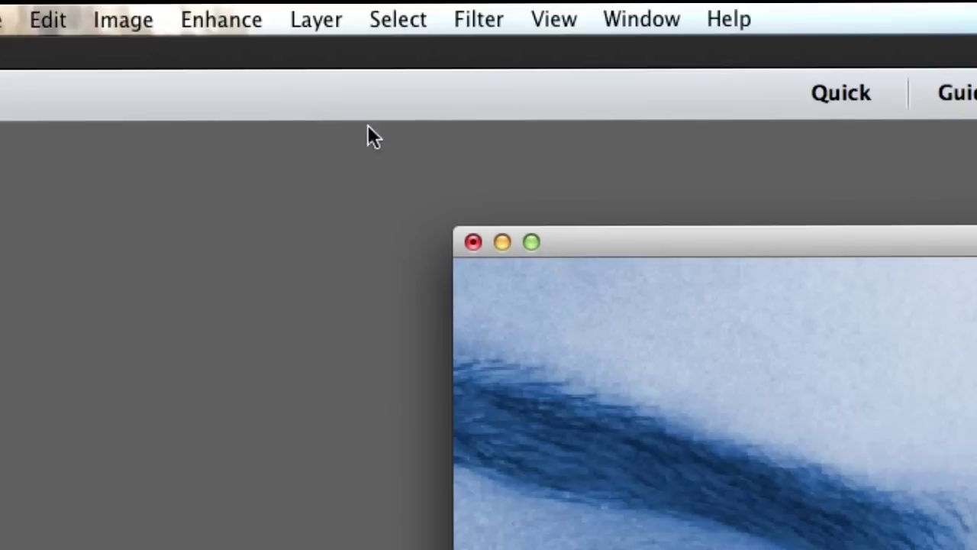
# Colorize the selected irises orange-amber with Hue 36 and Saturation 42
pyautogui.click(220, 25)
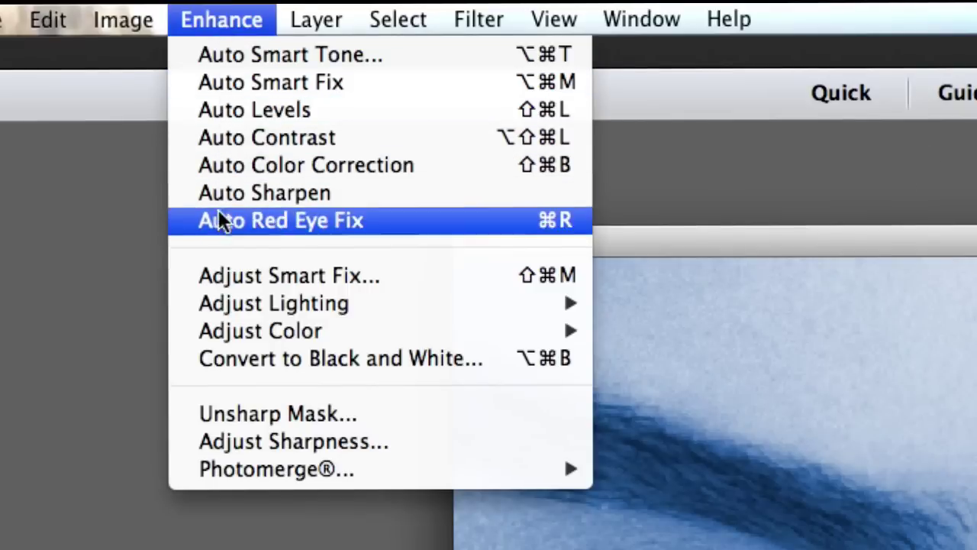
pyautogui.moveTo(229, 336)
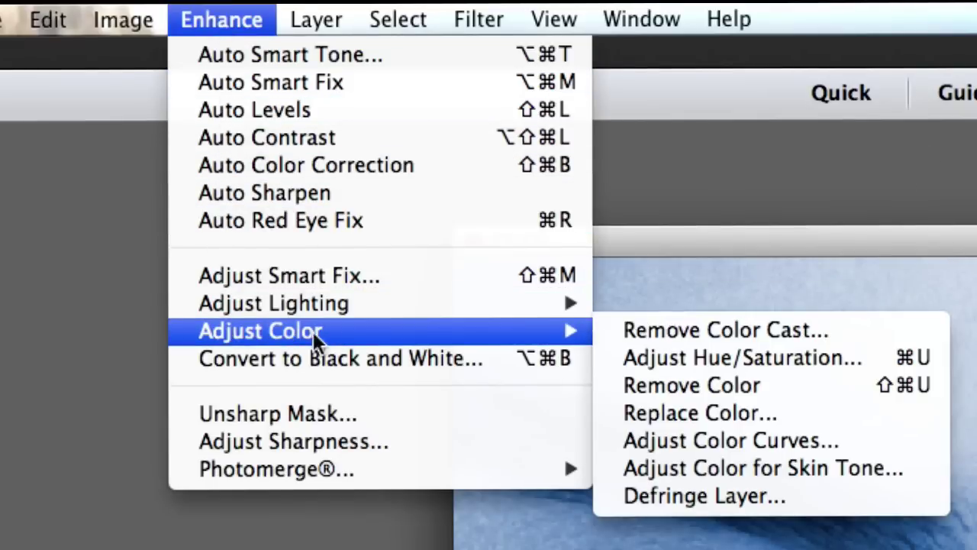
pyautogui.click(716, 350)
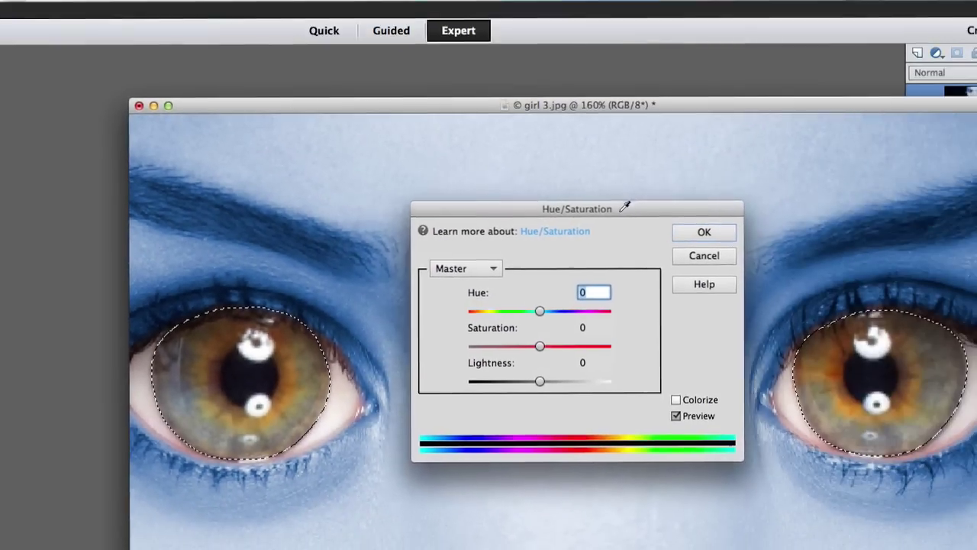
pyautogui.moveTo(622, 210); pyautogui.dragTo(621, 219)
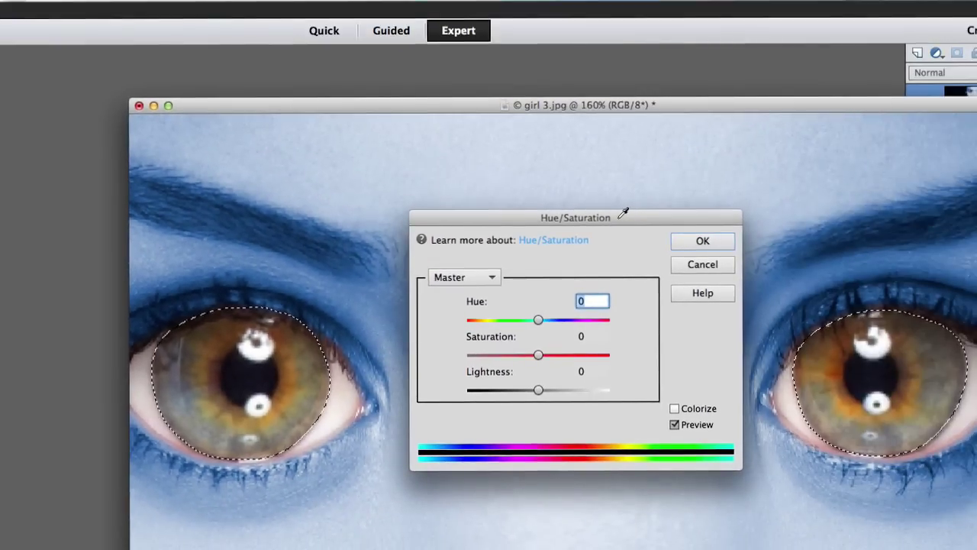
pyautogui.click(675, 410)
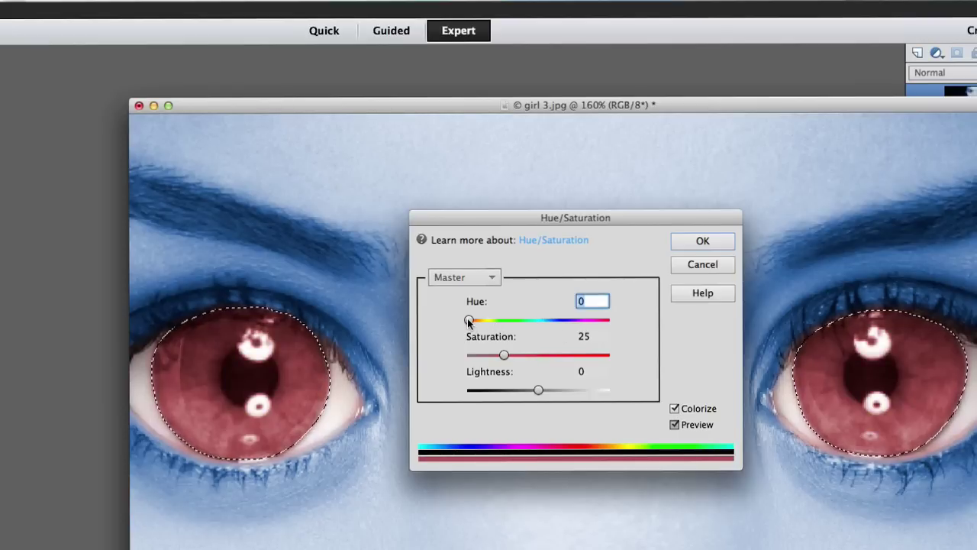
pyautogui.moveTo(474, 321)
pyautogui.mouseDown()
pyautogui.moveTo(489, 320)
pyautogui.moveTo(479, 322)
pyautogui.mouseUp()
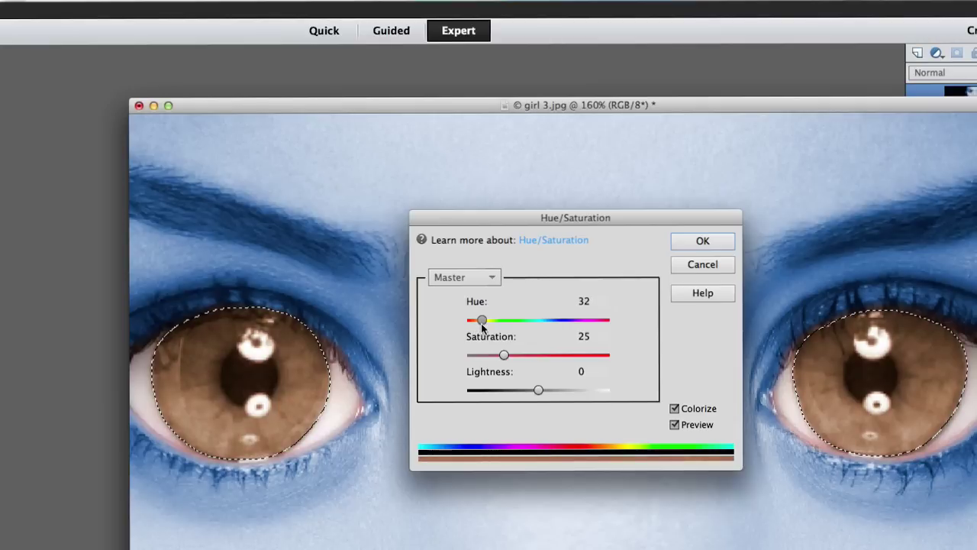
pyautogui.moveTo(482, 325); pyautogui.dragTo(526, 354)
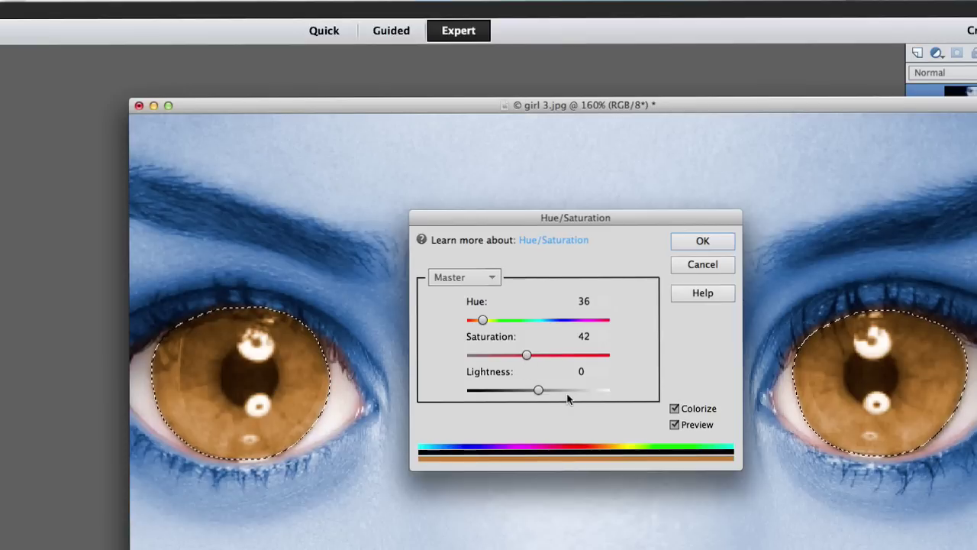
pyautogui.click(690, 243)
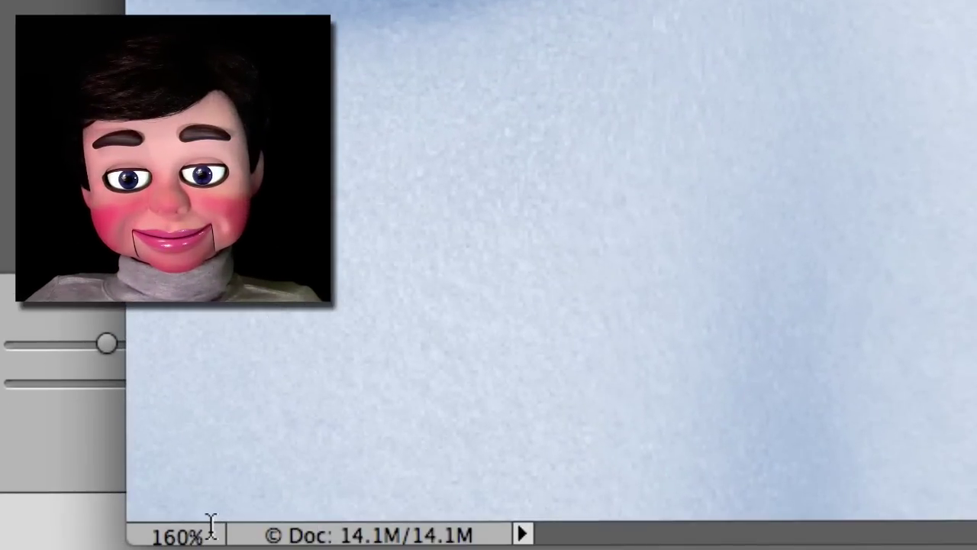
# Set the view zoom to 44% to show the whole face
pyautogui.moveTo(210, 525); pyautogui.dragTo(126, 525)
pyautogui.write('44')
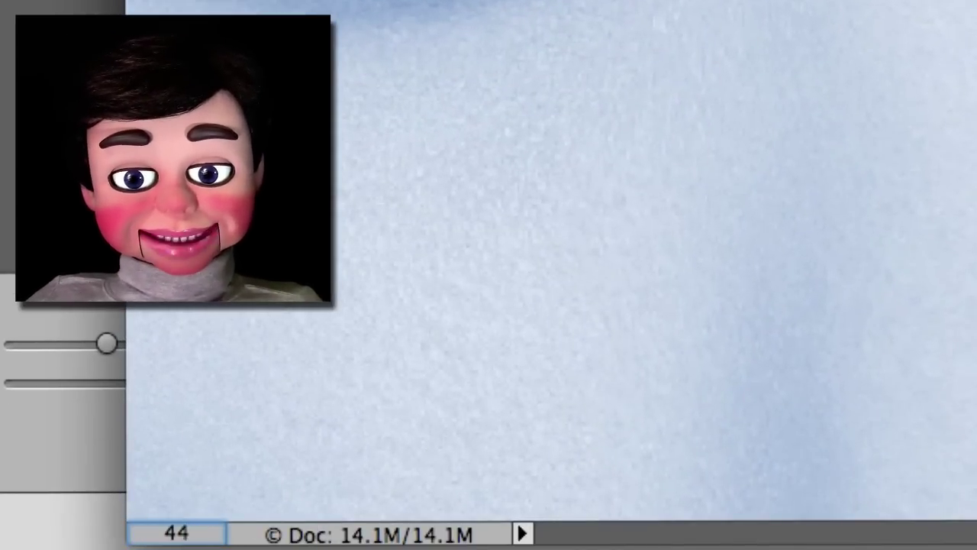
pyautogui.press('Return')
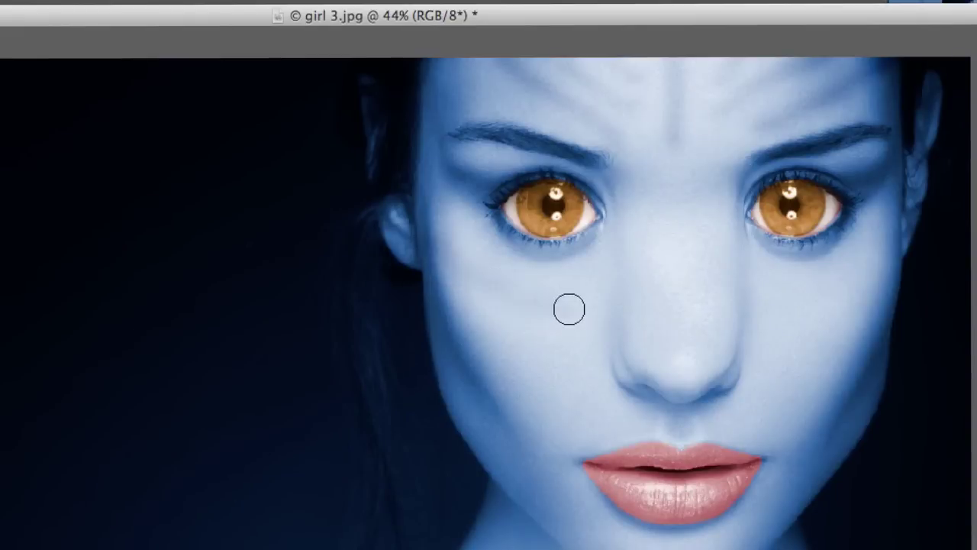
# Paint darker stripe strokes across the left and right cheeks
pyautogui.moveTo(557, 383); pyautogui.dragTo(455, 348)
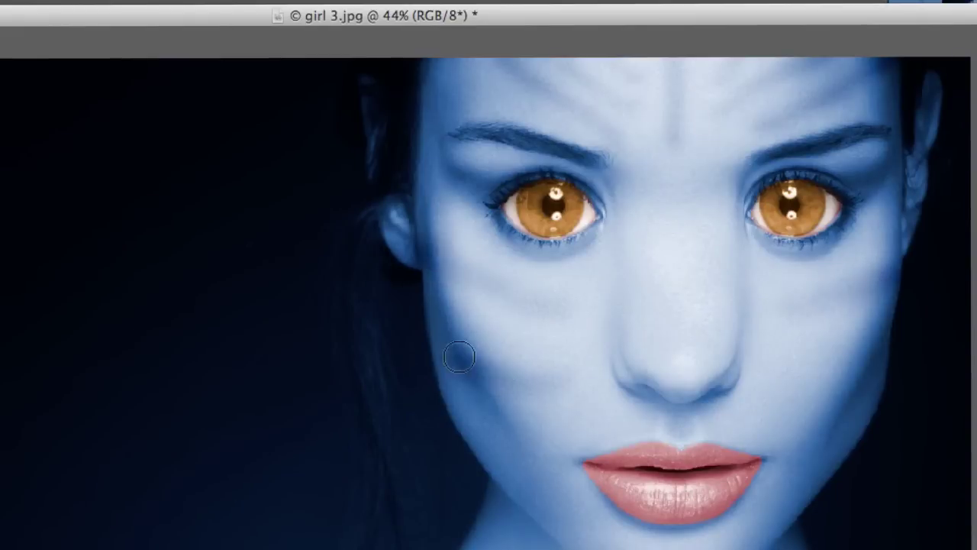
pyautogui.moveTo(794, 393); pyautogui.dragTo(863, 363)
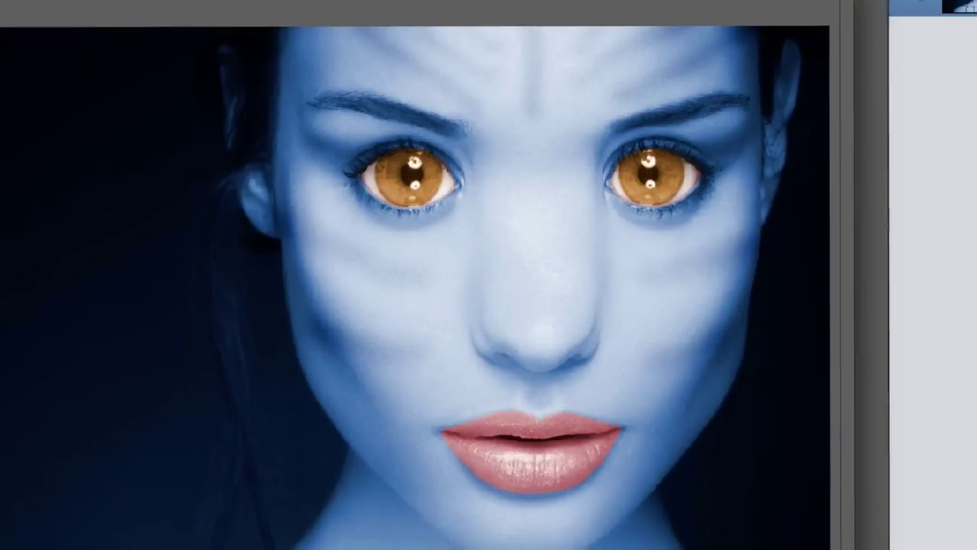
pyautogui.hotkey('ctrl', '+')
pyautogui.hotkey('ctrl', '+')
pyautogui.hotkey('ctrl', '+')
pyautogui.scroll(-2, 412, 306)
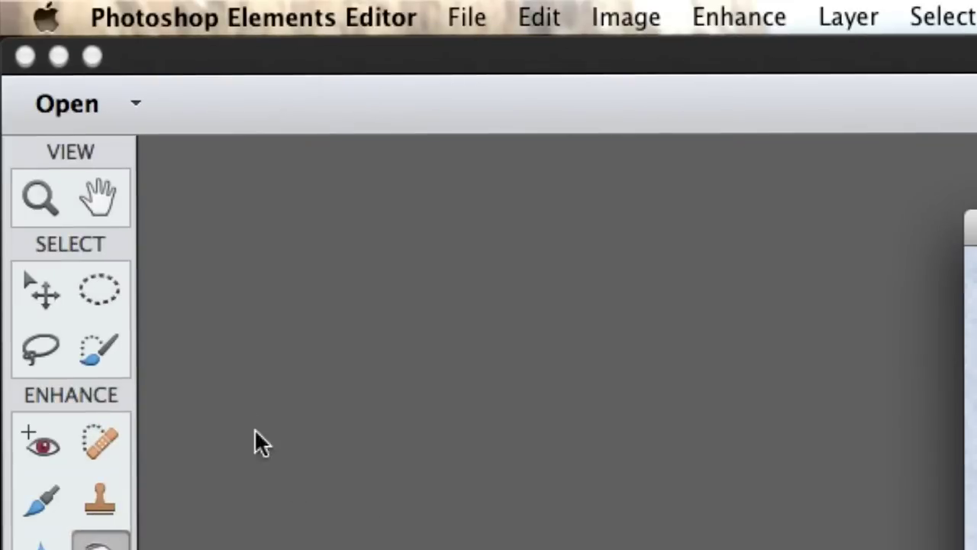
# Quick-select the nose tip and nostrils, refining the edges with a smaller brush
pyautogui.click(109, 365)
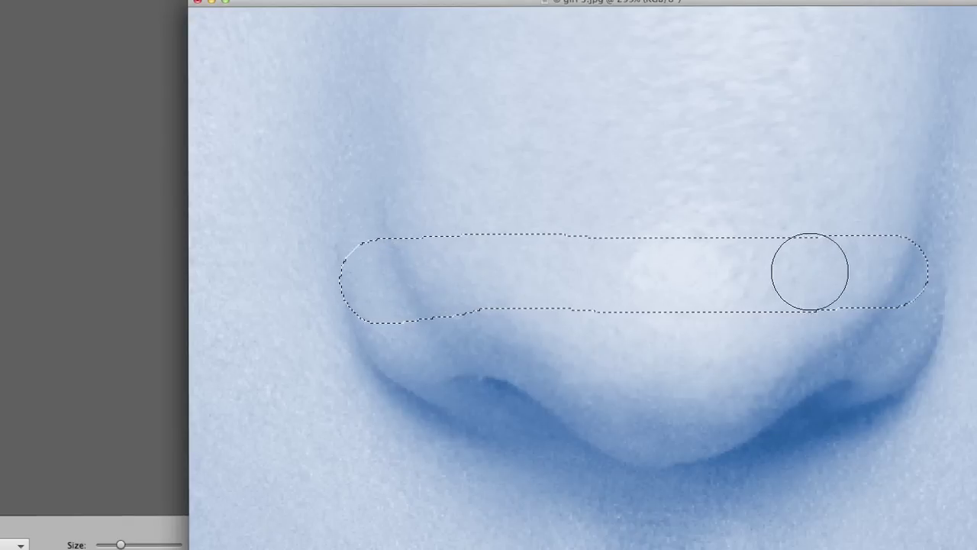
pyautogui.moveTo(900, 321)
pyautogui.mouseDown()
pyautogui.moveTo(803, 320)
pyautogui.moveTo(393, 319)
pyautogui.moveTo(399, 331)
pyautogui.moveTo(461, 331)
pyautogui.moveTo(610, 366)
pyautogui.moveTo(768, 364)
pyautogui.moveTo(717, 420)
pyautogui.moveTo(643, 429)
pyautogui.moveTo(567, 370)
pyautogui.moveTo(497, 334)
pyautogui.mouseUp()
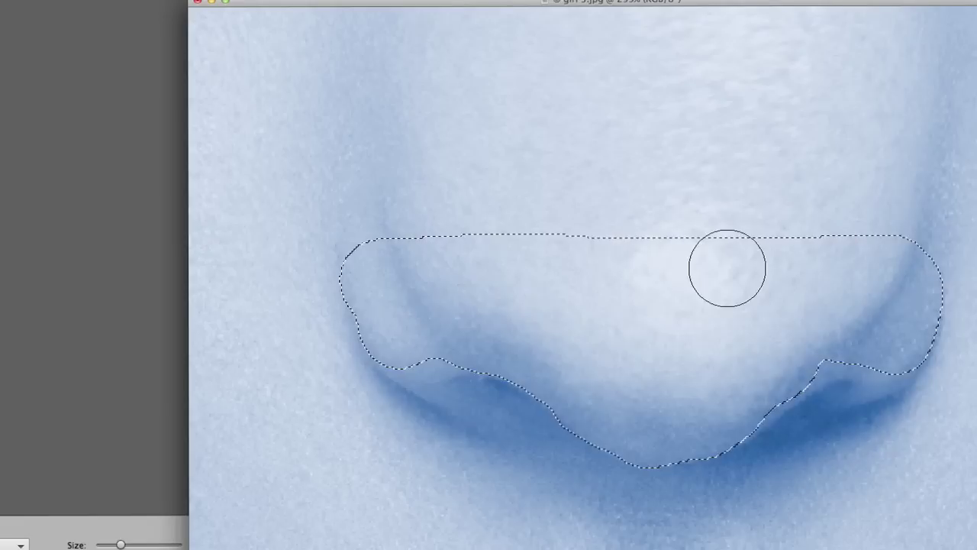
pyautogui.moveTo(418, 346)
pyautogui.mouseDown()
pyautogui.moveTo(410, 344)
pyautogui.moveTo(458, 376)
pyautogui.mouseUp()
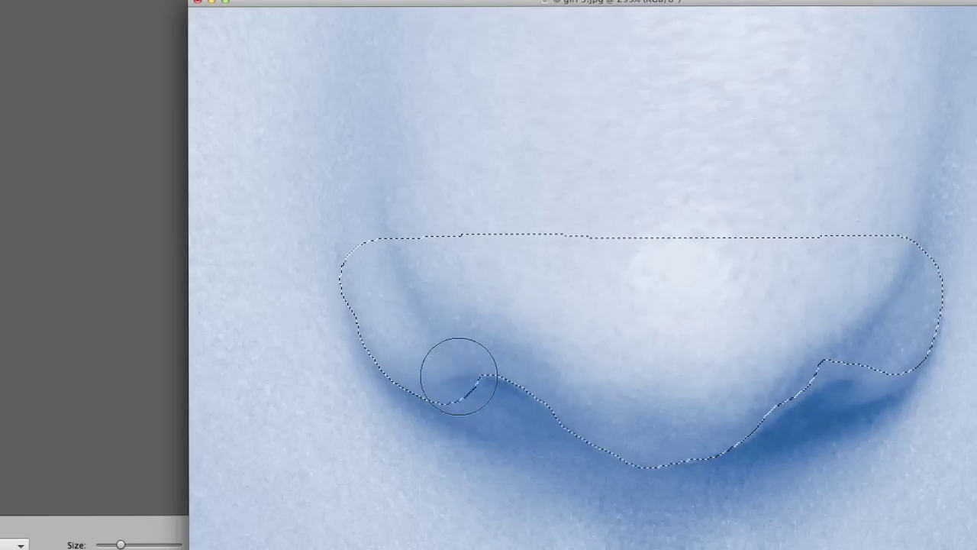
pyautogui.press('[')
pyautogui.press('[')
pyautogui.press('[')
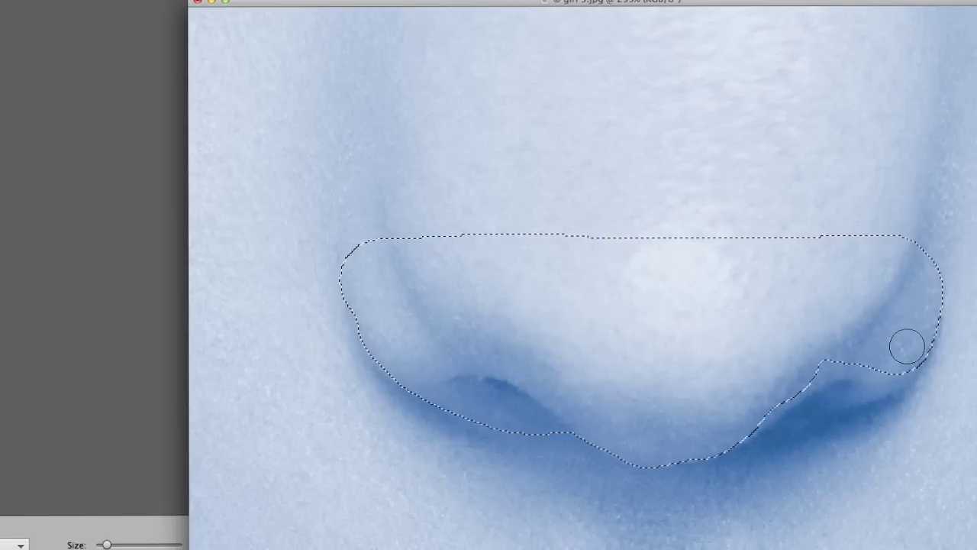
pyautogui.moveTo(906, 343); pyautogui.dragTo(872, 385)
pyautogui.moveTo(806, 370); pyautogui.dragTo(794, 359)
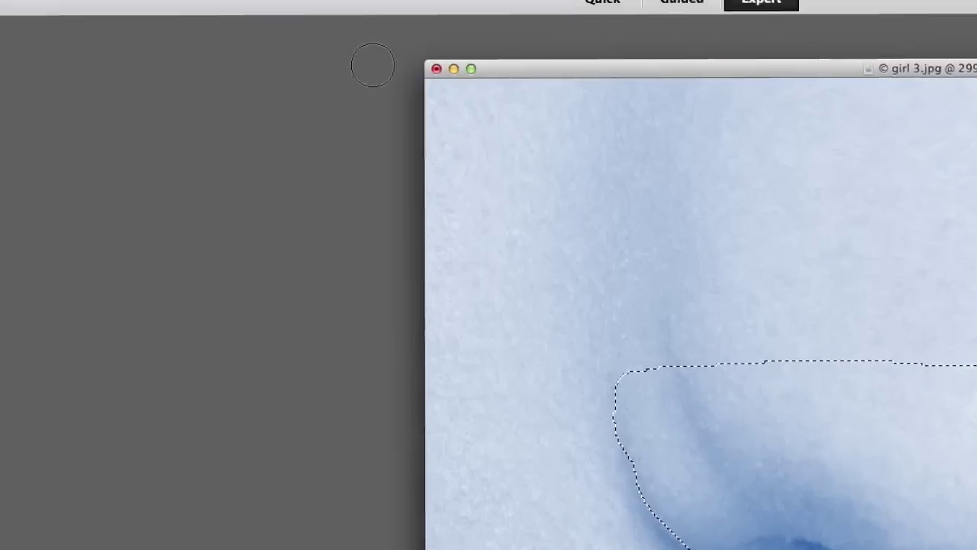
pyautogui.click(469, 10)
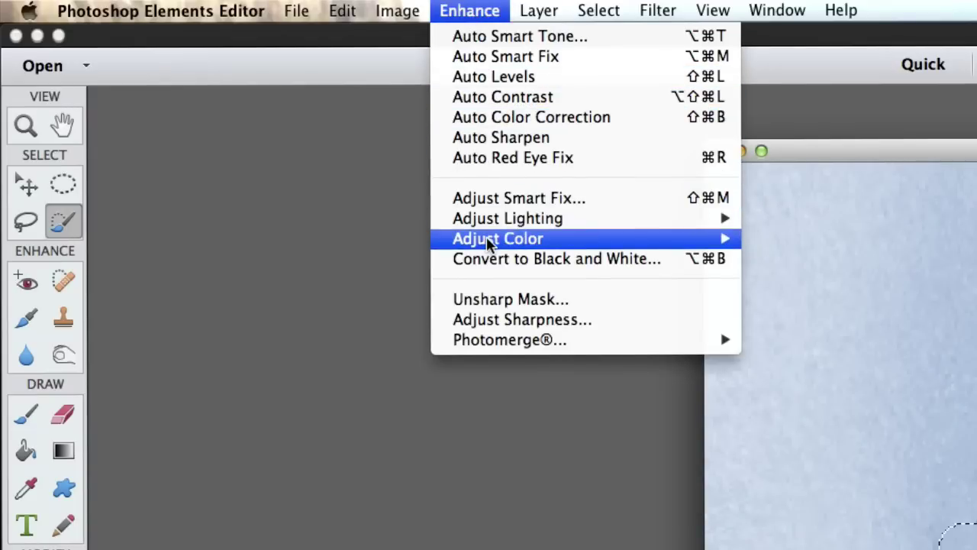
# Colorize the selected nose pink (Hue 0, Saturation 25), deselect, and fit the image on screen
pyautogui.moveTo(687, 239)
pyautogui.click(891, 259)
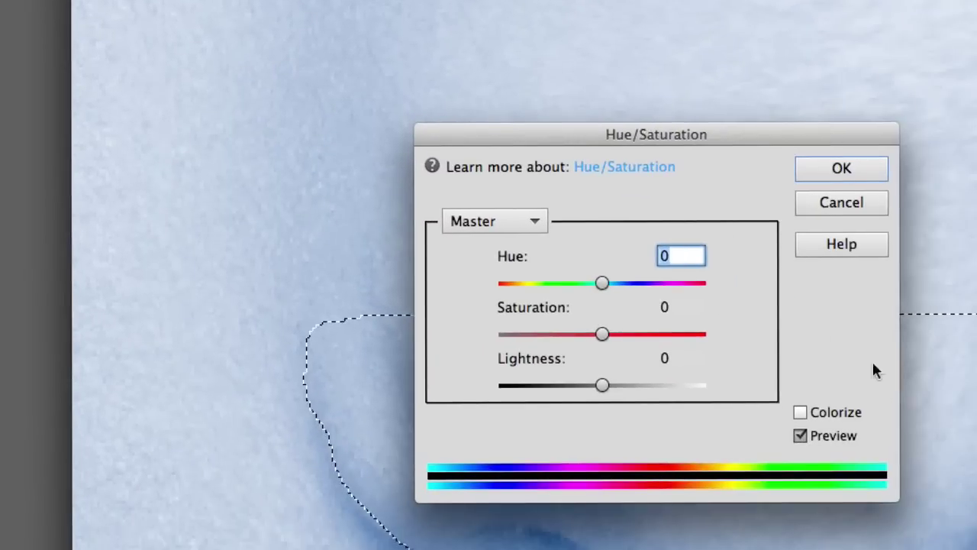
pyautogui.click(800, 413)
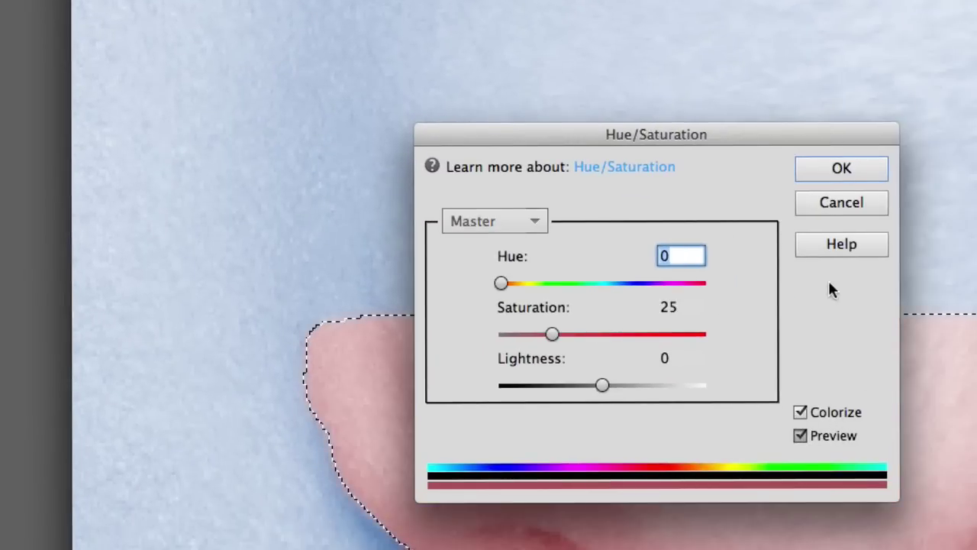
pyautogui.click(840, 171)
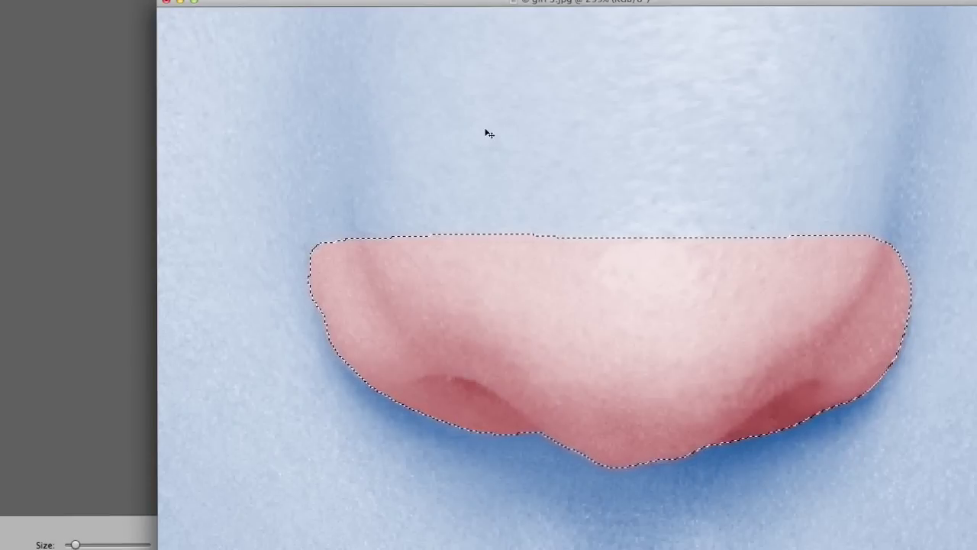
pyautogui.press('super+d')
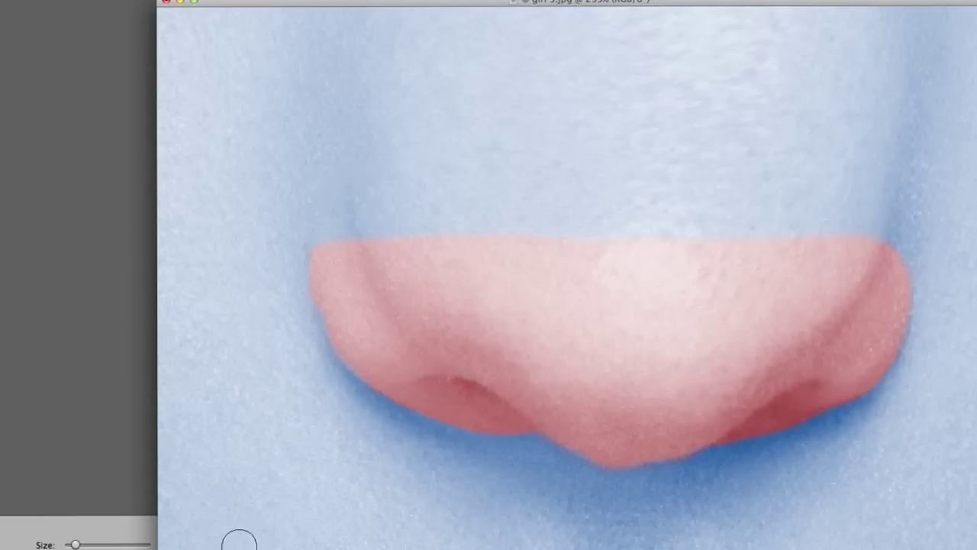
pyautogui.press('super+0')
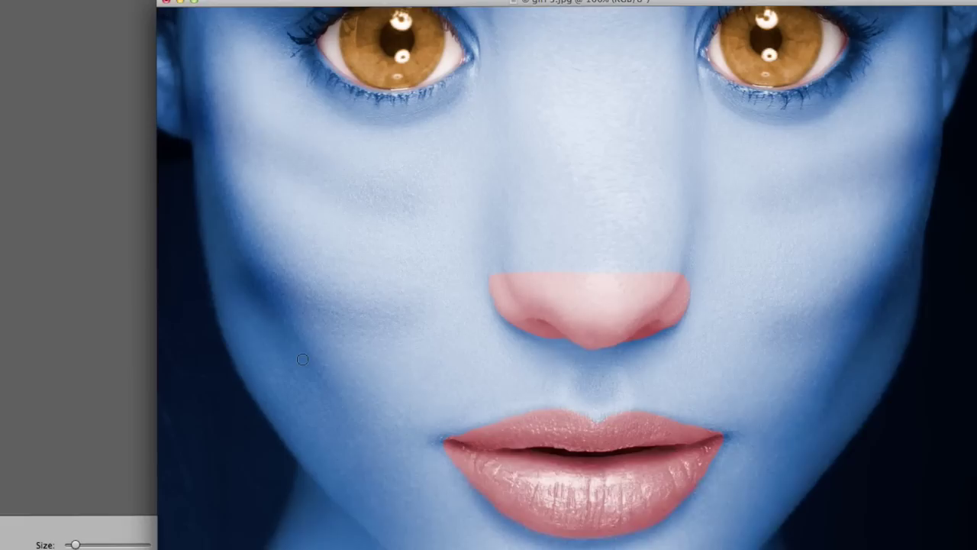
pyautogui.press('super+0')
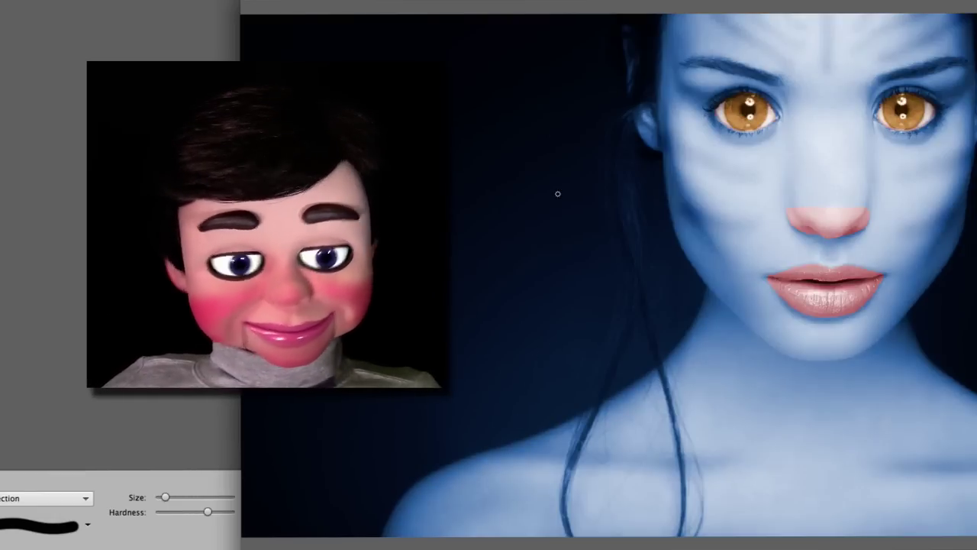
# Add a new Layer 1 and make white the foreground painting colour
pyautogui.moveTo(534, 2); pyautogui.dragTo(523, 1)
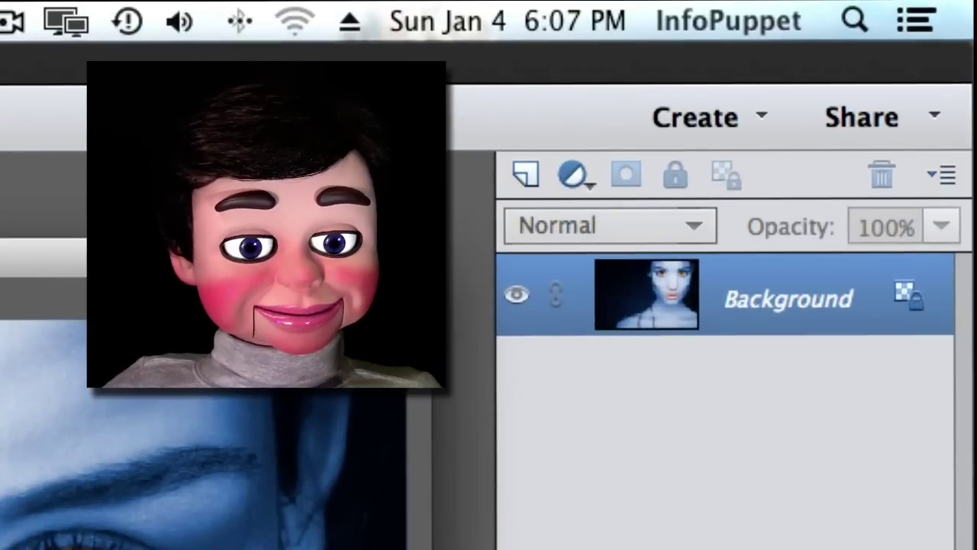
pyautogui.click(524, 175)
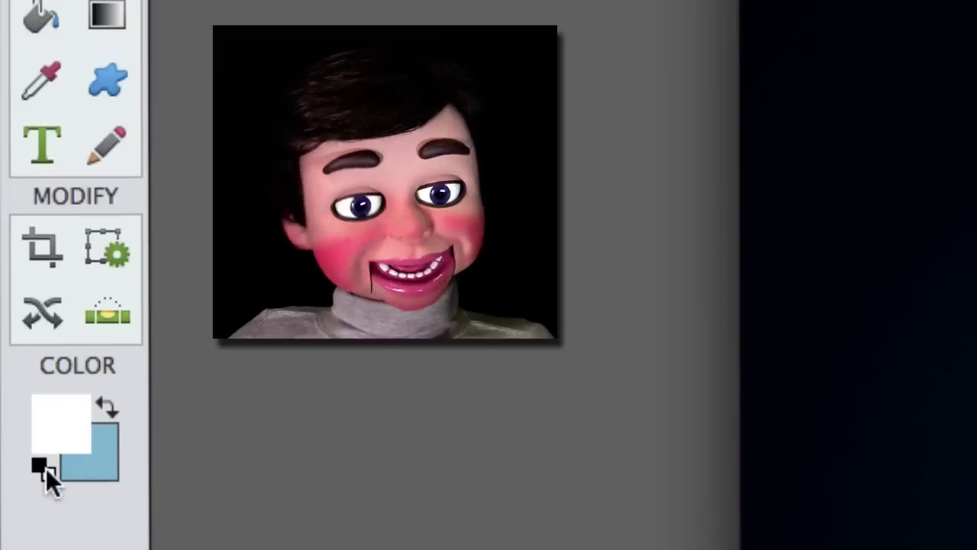
pyautogui.click(46, 469)
pyautogui.click(107, 408)
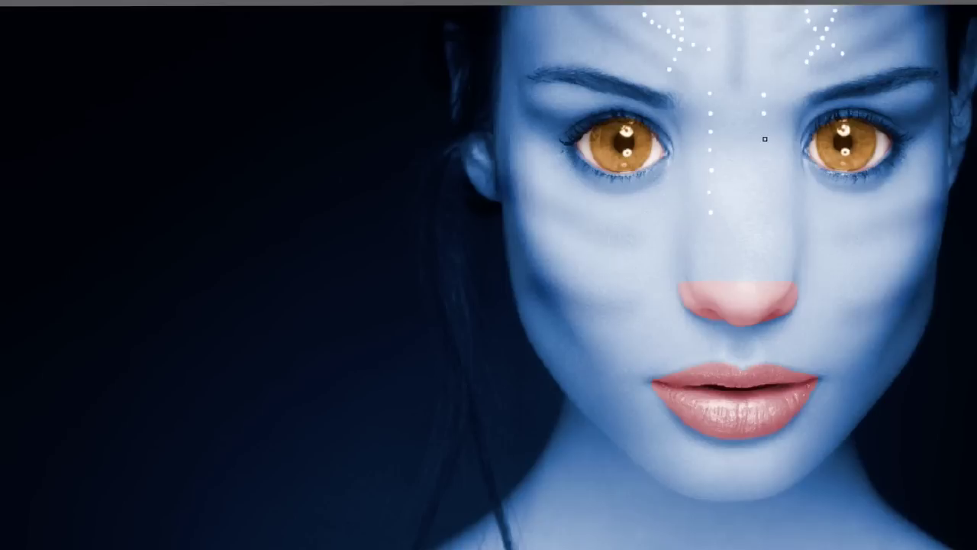
# Paint a vertical column of five small white dots down the forehead
pyautogui.click(762, 132)
pyautogui.click(761, 150)
pyautogui.click(760, 169)
pyautogui.click(760, 190)
pyautogui.click(763, 214)
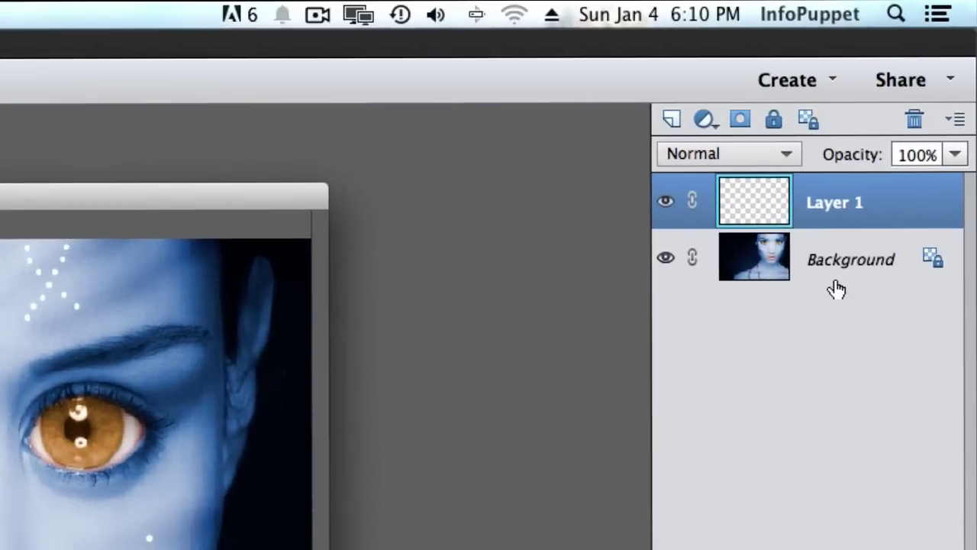
# Lower Layer 1 opacity to 61%
pyautogui.click(955, 155)
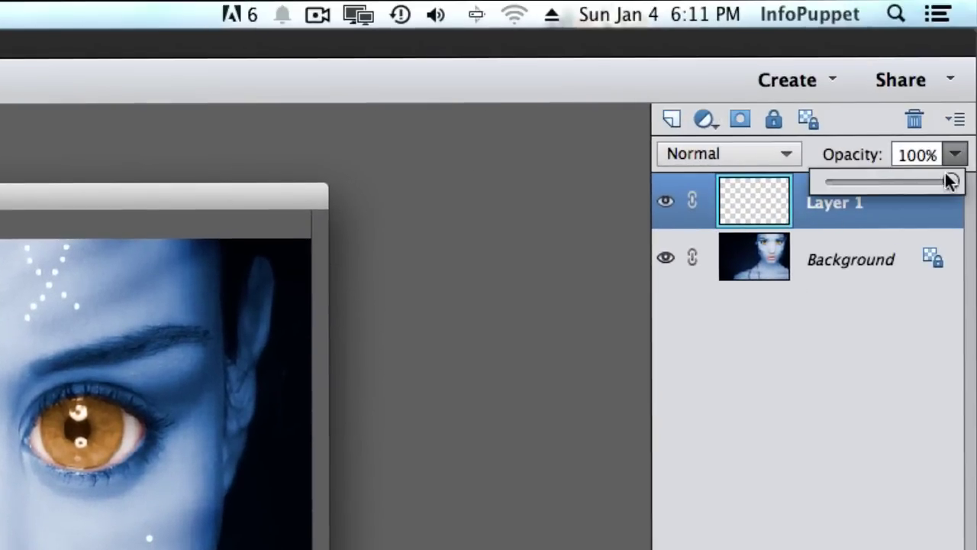
pyautogui.moveTo(952, 179); pyautogui.dragTo(887, 182)
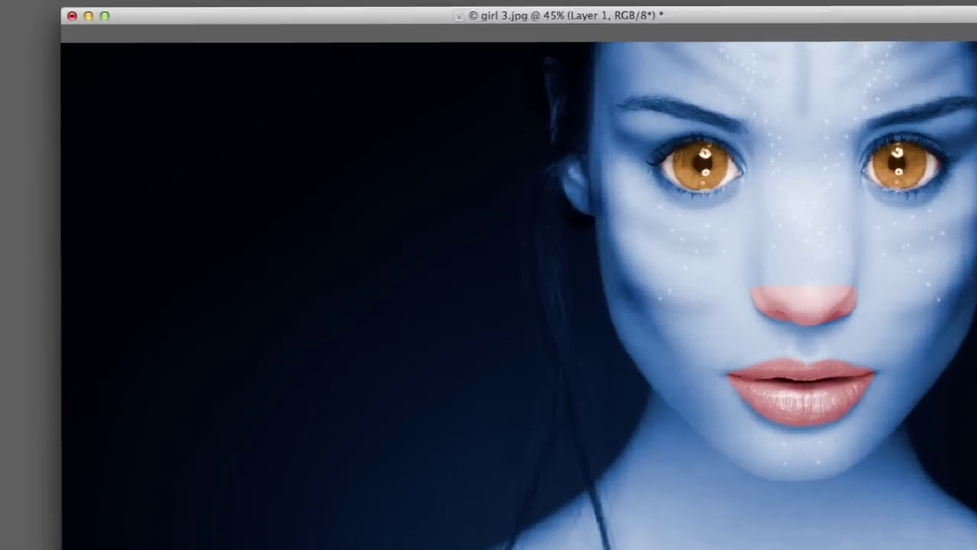
# Open Filter > Distort > Liquify on the portrait and pick the Warp tool
pyautogui.click(358, 18)
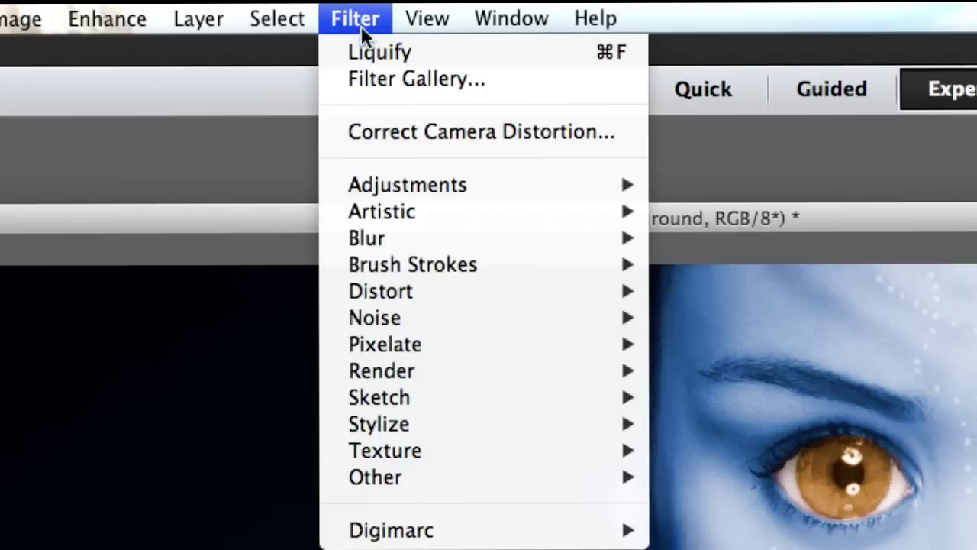
pyautogui.moveTo(456, 289)
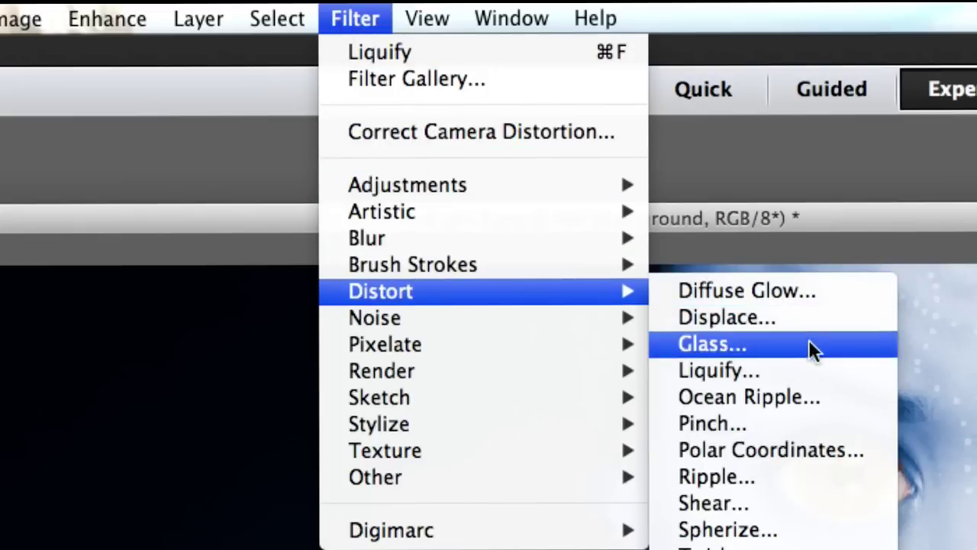
pyautogui.click(798, 378)
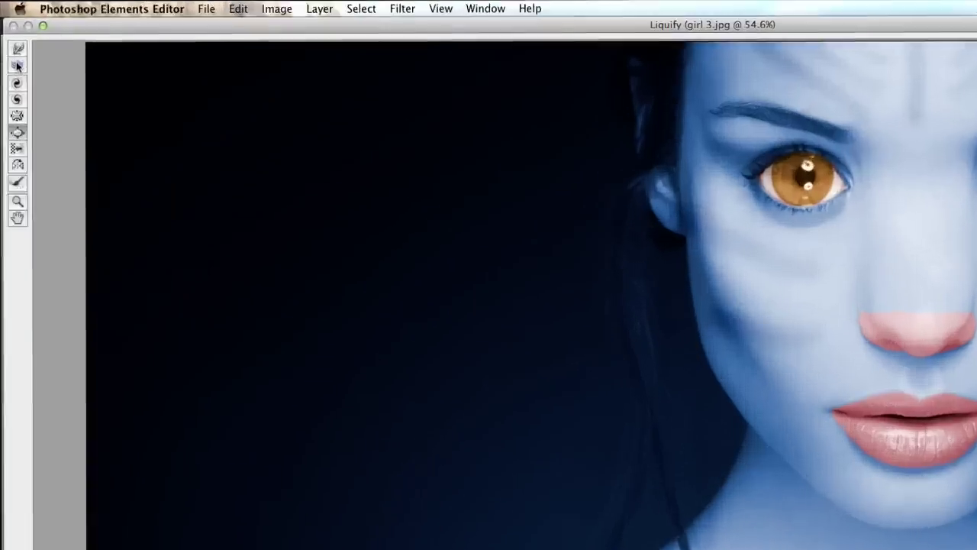
pyautogui.click(11, 35)
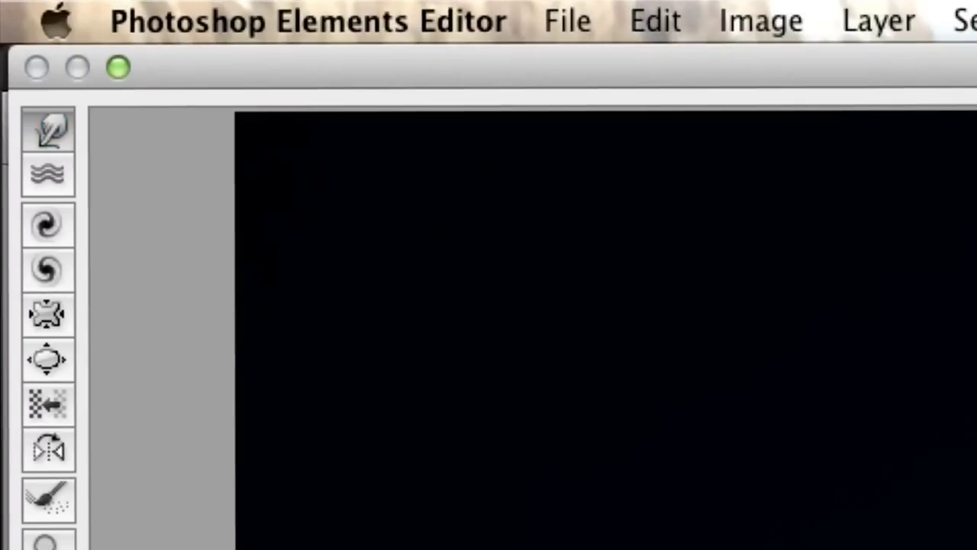